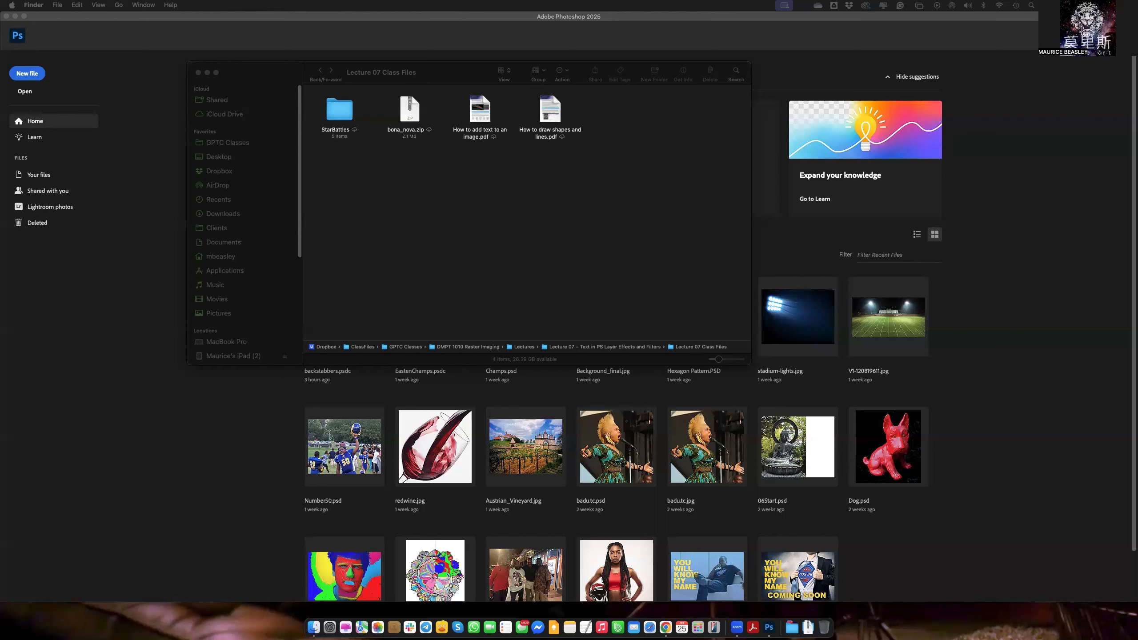
Switch to Photoshop and create a new 1500 × 1500 px document with a white background.
{"action": "left_click", "coordinate": [1058, 266]}
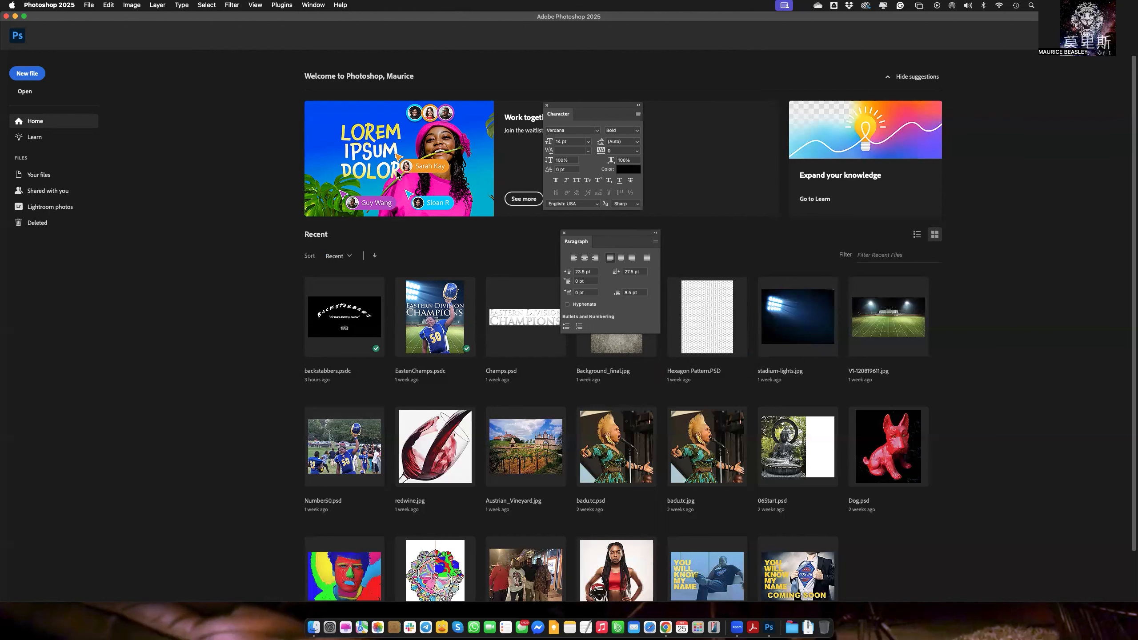
{"action": "left_click", "coordinate": [30, 75]}
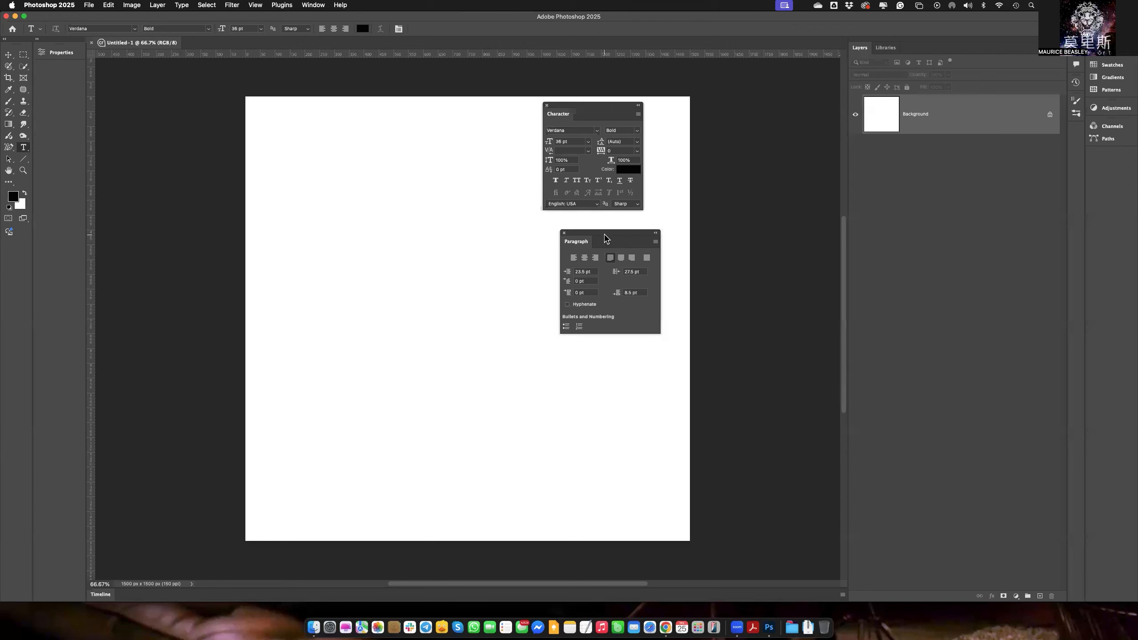
Dock the floating Paragraph panel beside the Properties column and the Character panel directly beneath it.
{"action": "left_click_drag", "start_coordinate": [605, 238], "coordinate": [89, 77]}
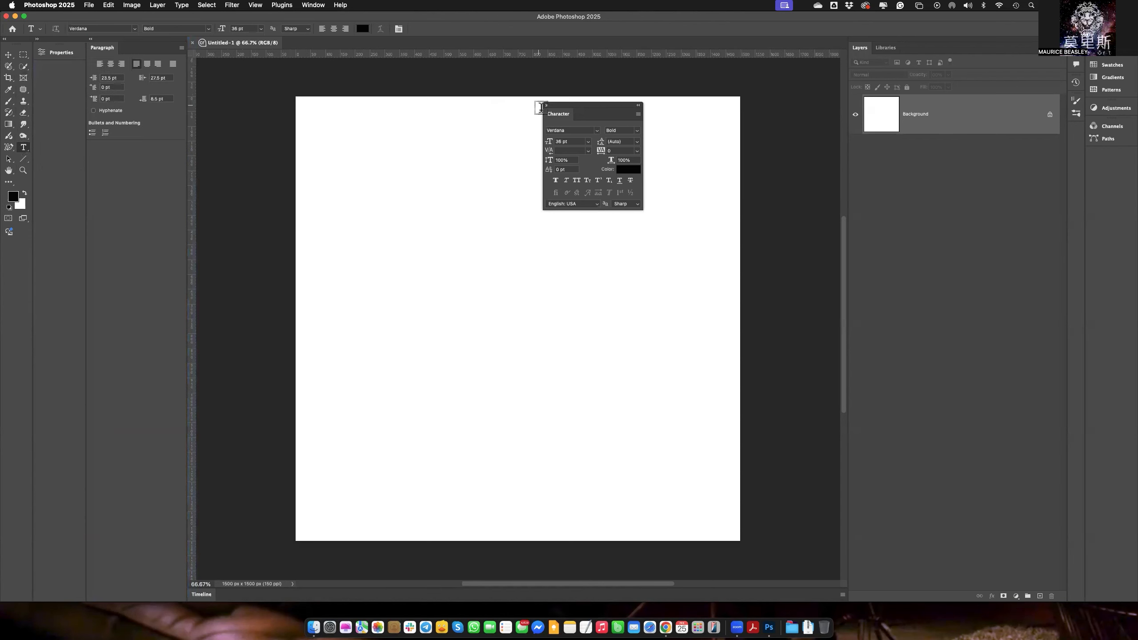
{"action": "left_click_drag", "start_coordinate": [551, 116], "coordinate": [132, 159]}
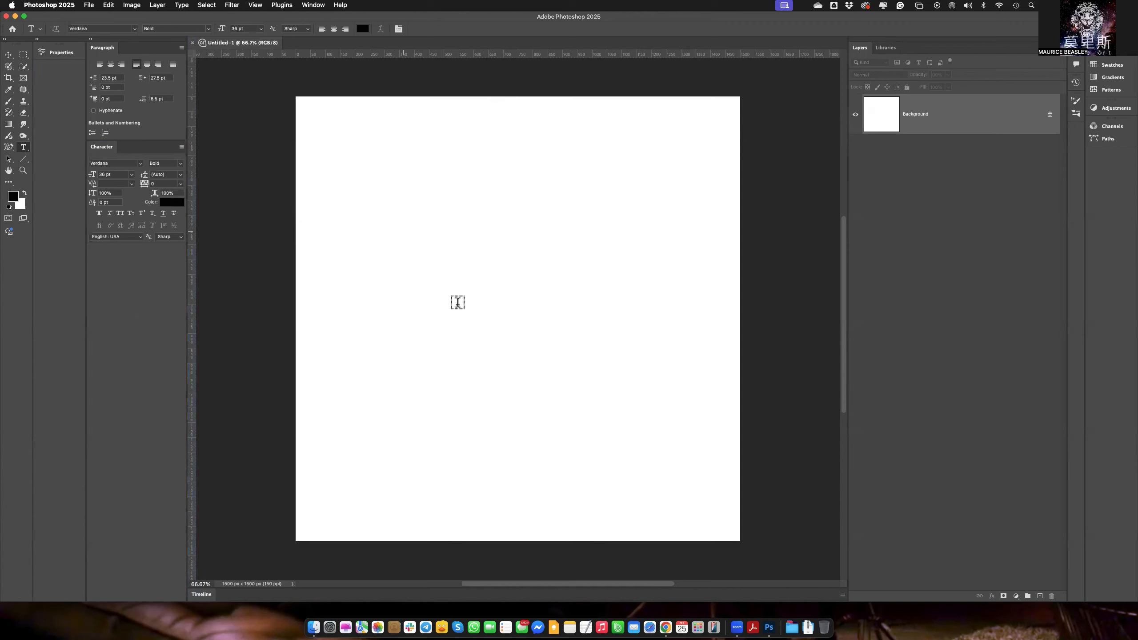
Add two-line point text in the upper canvas reading "Coach" plus the instructor's surname, with "Is Awesome" on the second line.
{"action": "left_click", "coordinate": [457, 303]}
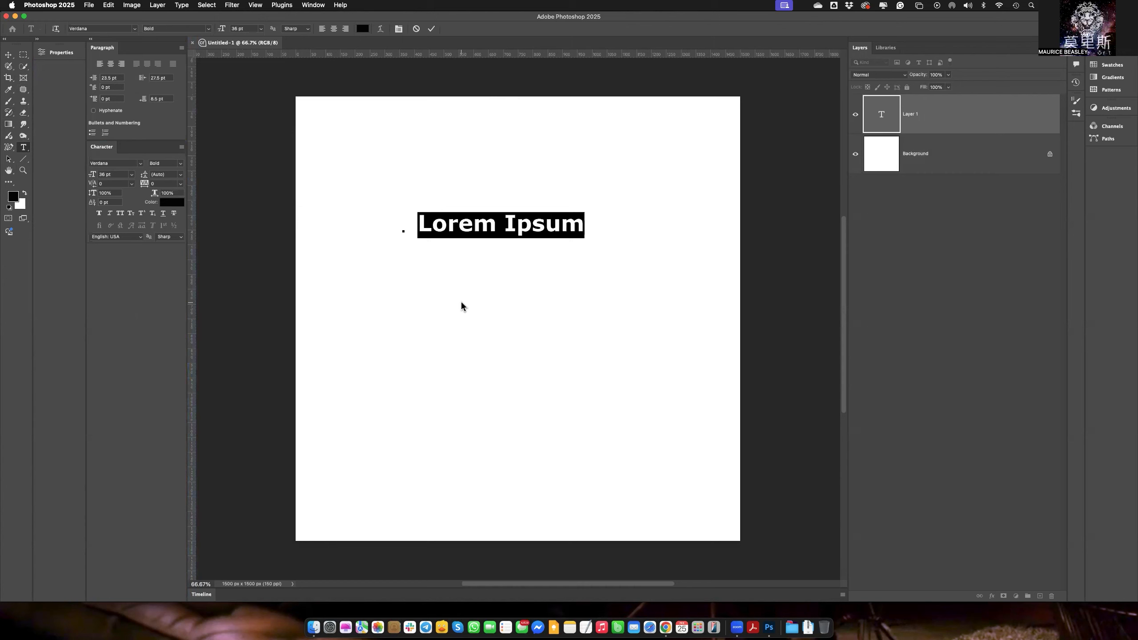
{"action": "type", "text": "Coac "}
{"action": "type", "text": " Beasley"}
{"action": "key", "text": "Return"}
{"action": "type", "text": "Is A "}
{"action": "type", "text": "esome"}
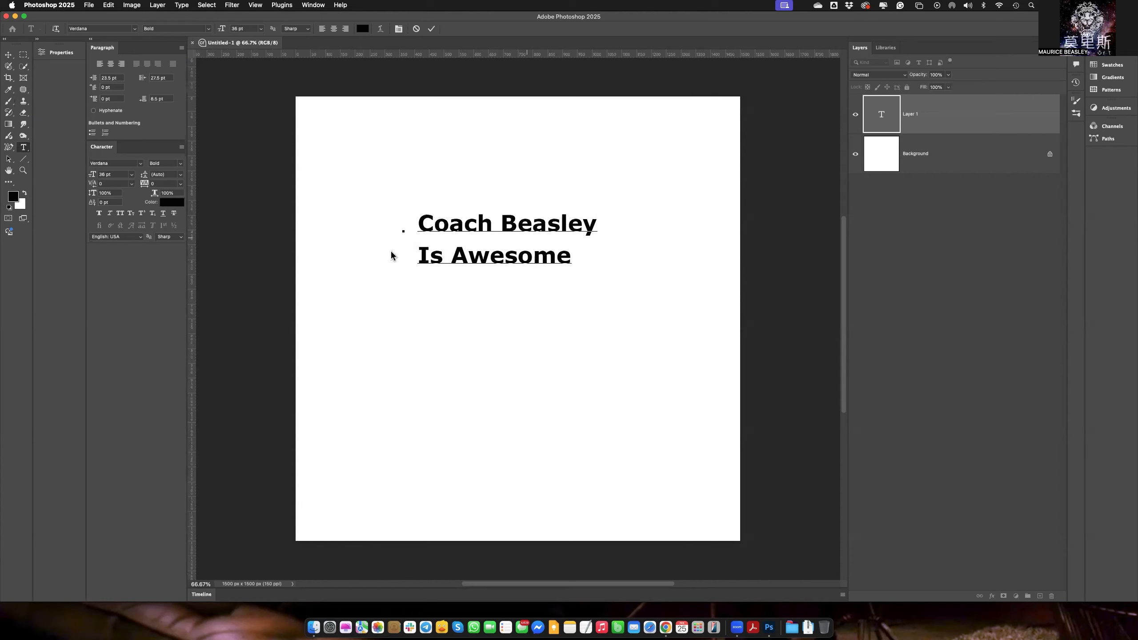
{"action": "left_click", "coordinate": [432, 29]}
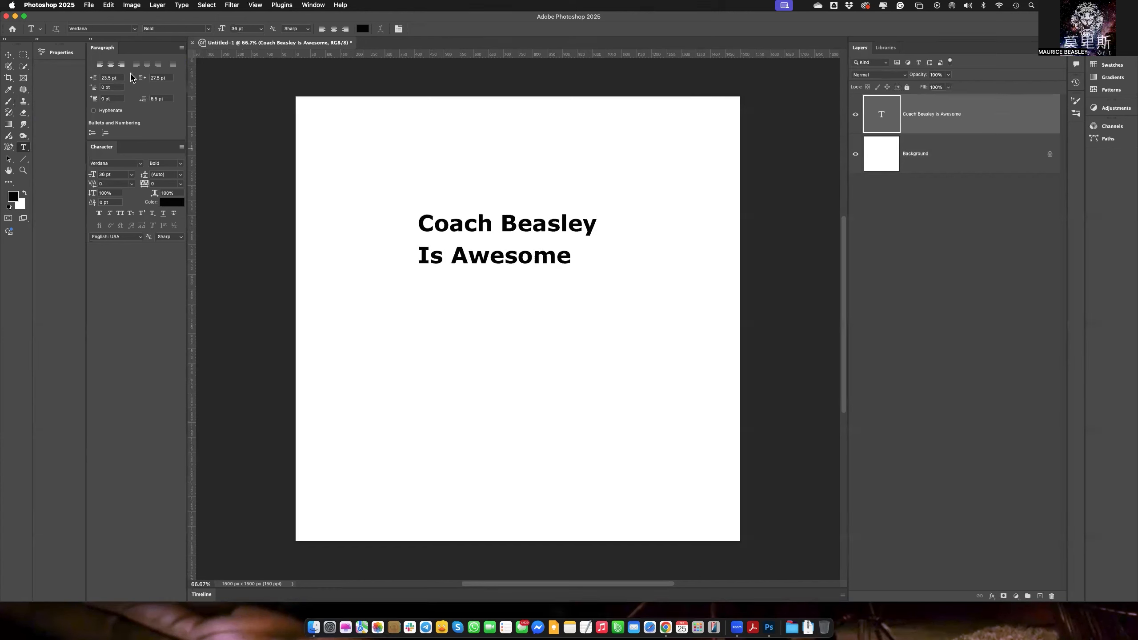
Center-align the two-line text and change its font to 8 Heavy.
{"action": "left_click", "coordinate": [110, 64]}
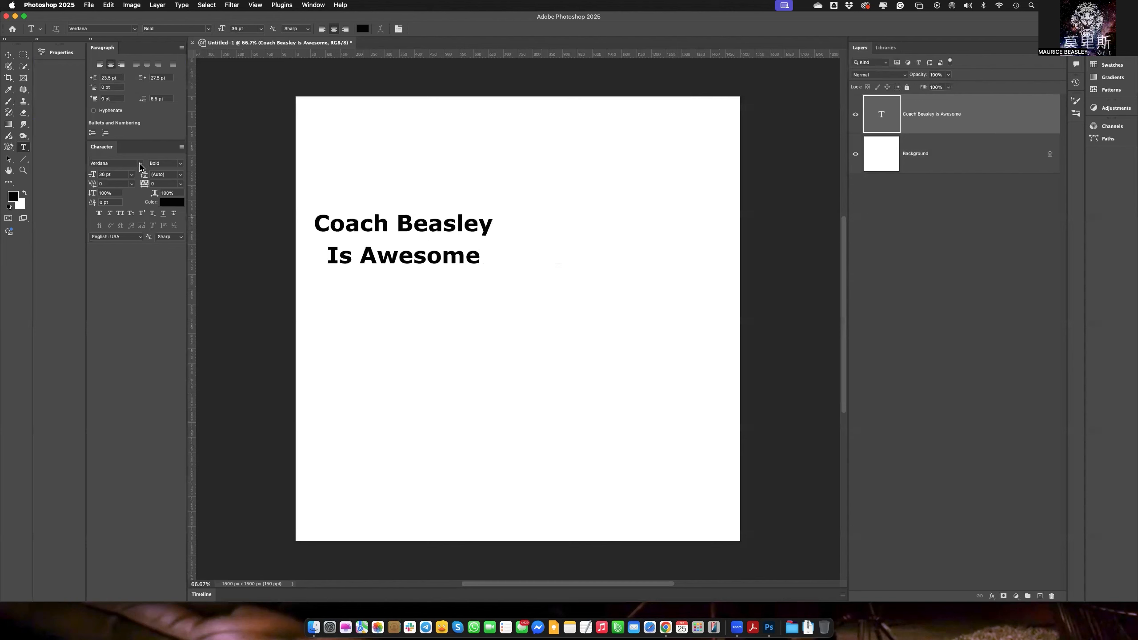
{"action": "left_click", "coordinate": [139, 164]}
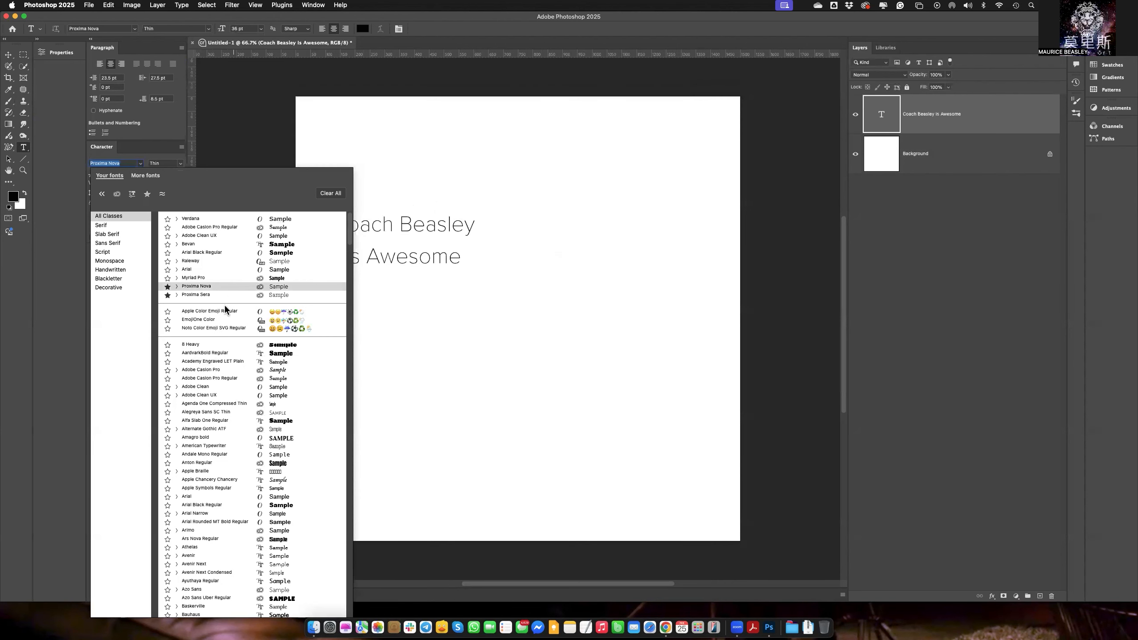
{"action": "left_click", "coordinate": [212, 343]}
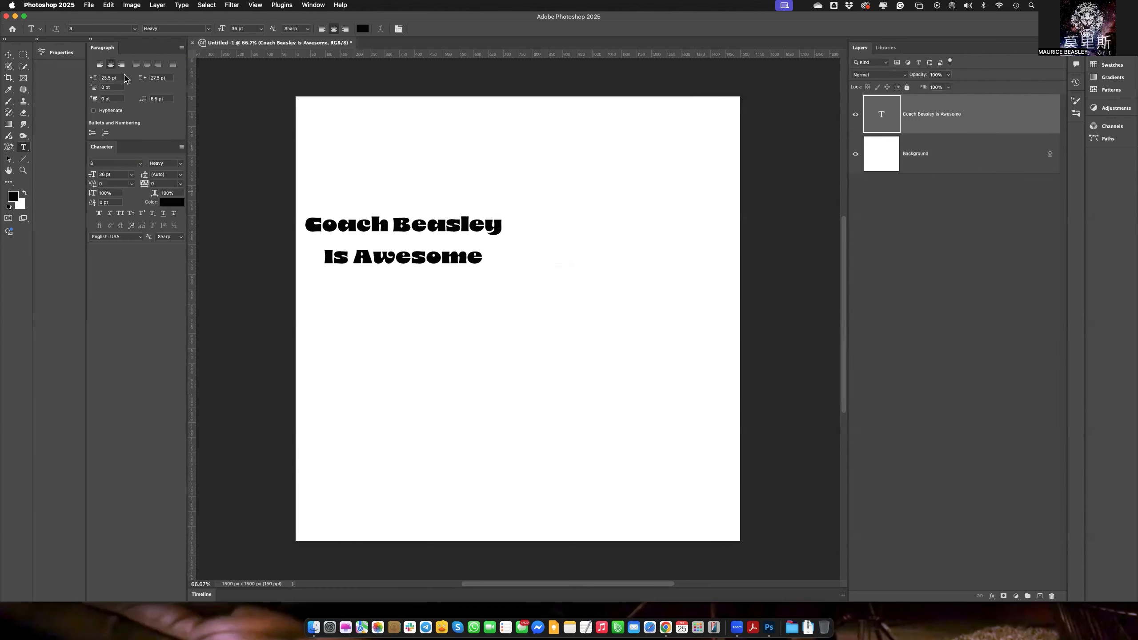
{"action": "left_click", "coordinate": [130, 214]}
{"action": "left_click", "coordinate": [121, 214]}
Change the text color to bright blue, #0036ff.
{"action": "left_click", "coordinate": [170, 206]}
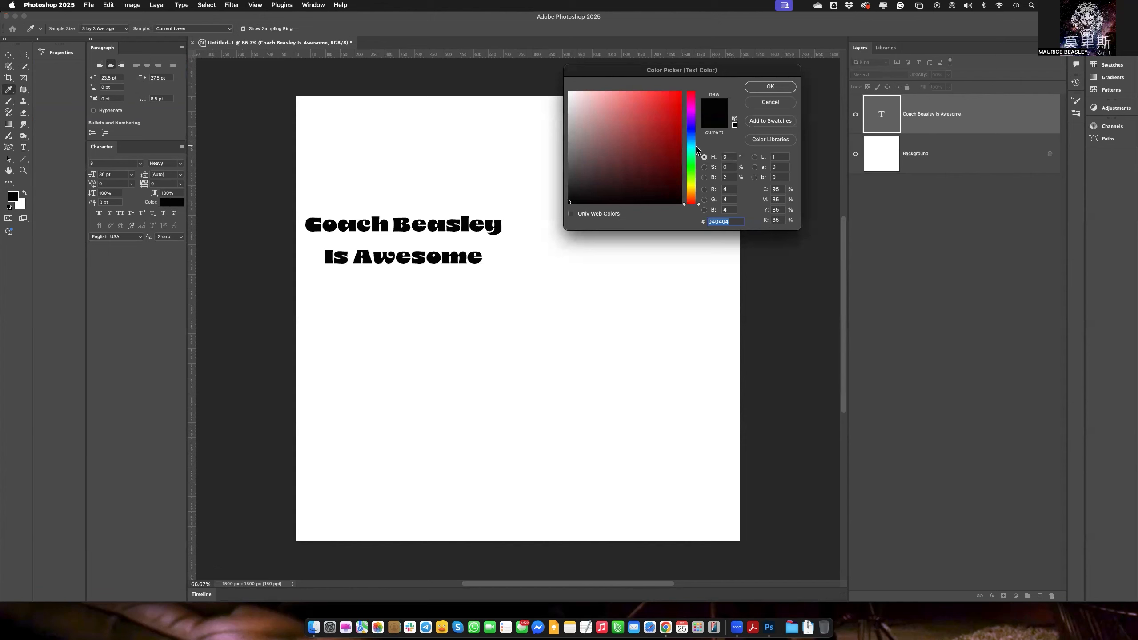
{"action": "left_click", "coordinate": [692, 132]}
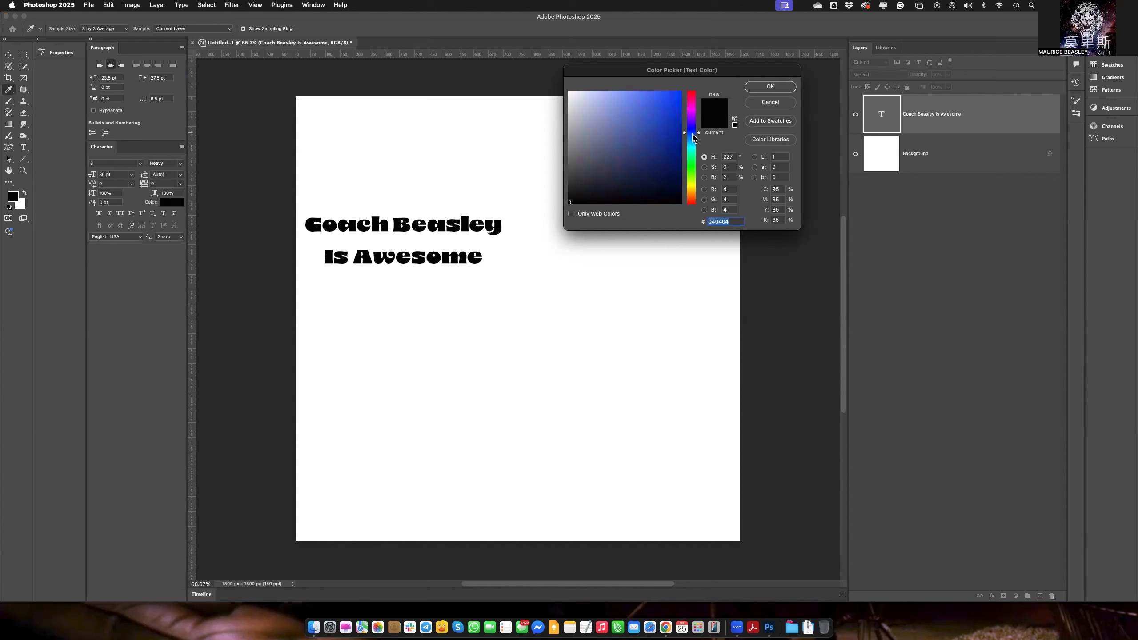
{"action": "left_click", "coordinate": [674, 93]}
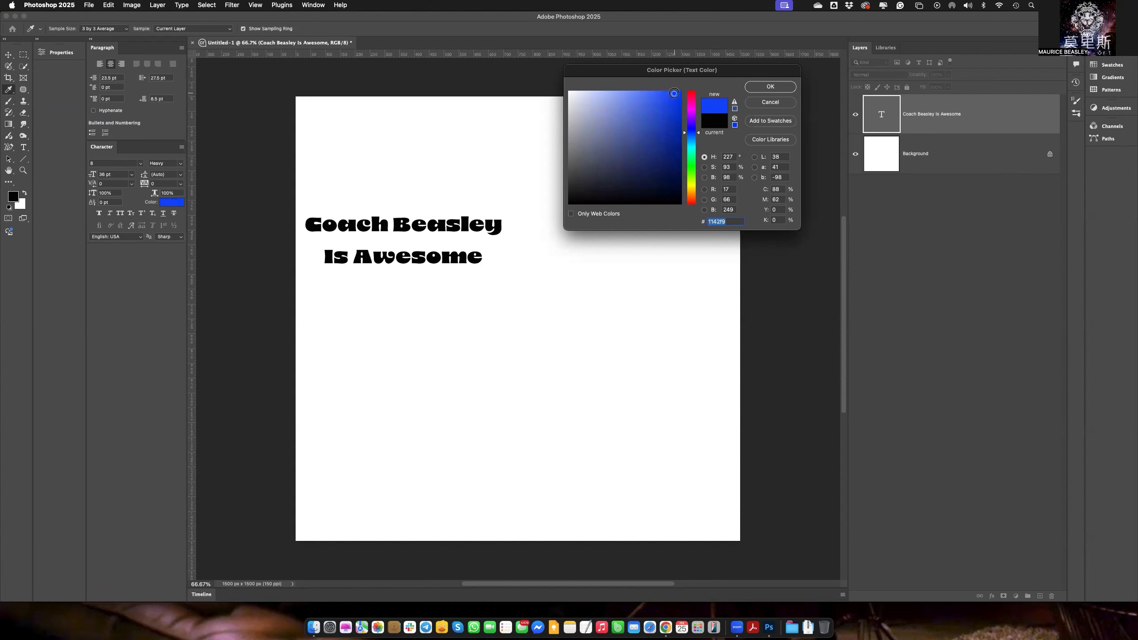
{"action": "left_click_drag", "start_coordinate": [674, 93], "coordinate": [690, 88]}
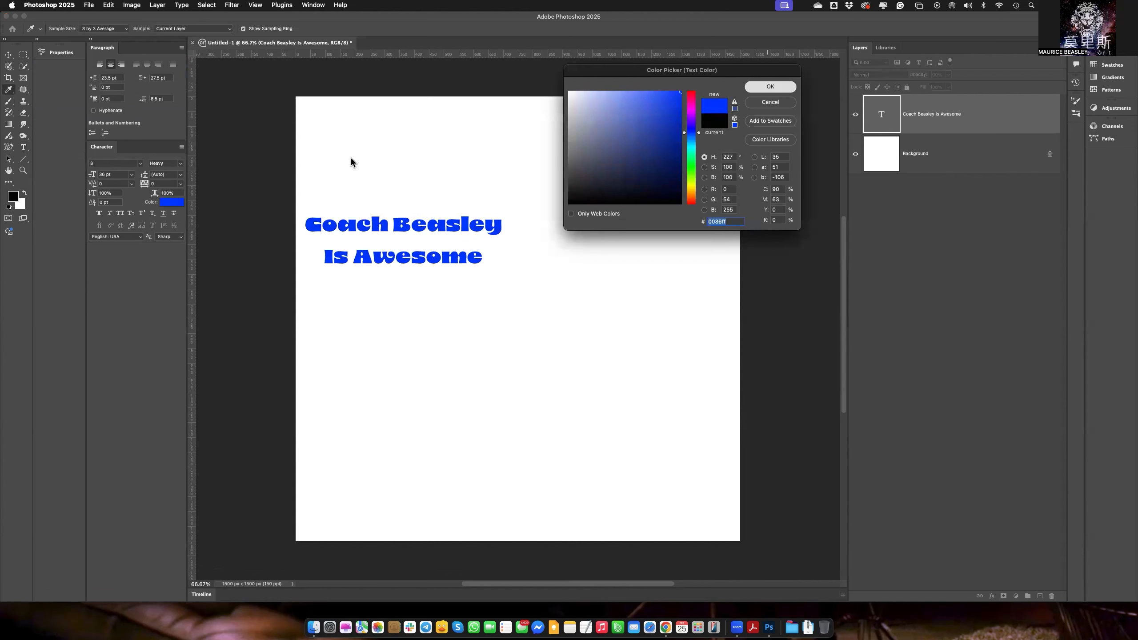
{"action": "key", "text": "Return"}
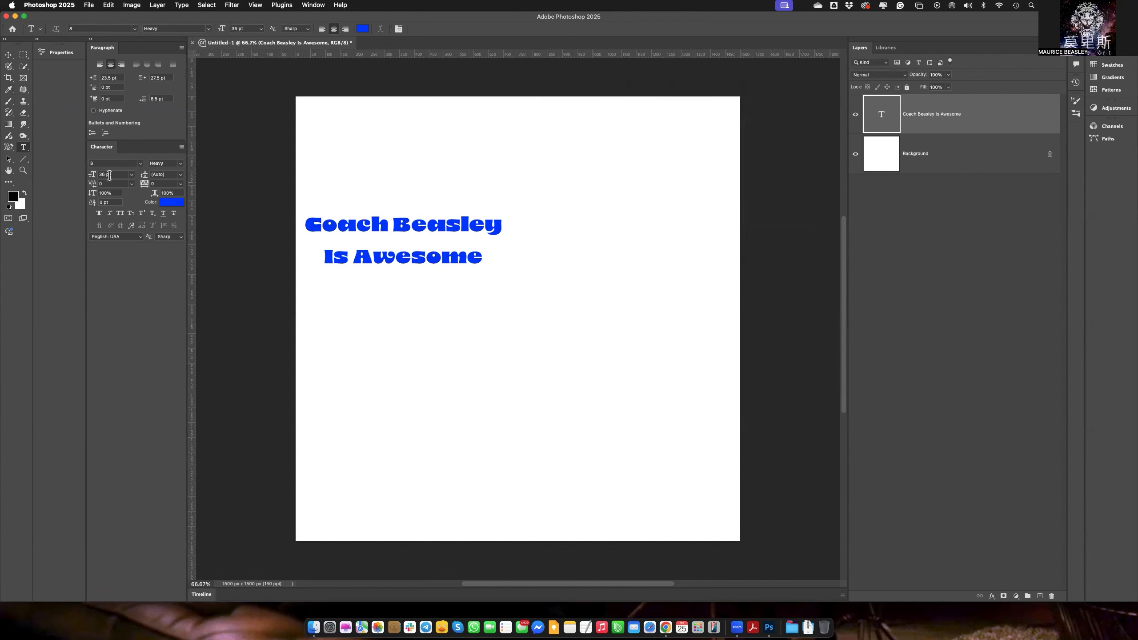
Enlarge the text to 79 pt and tighten its leading to 52 pt.
{"action": "left_click_drag", "start_coordinate": [95, 176], "coordinate": [115, 178]}
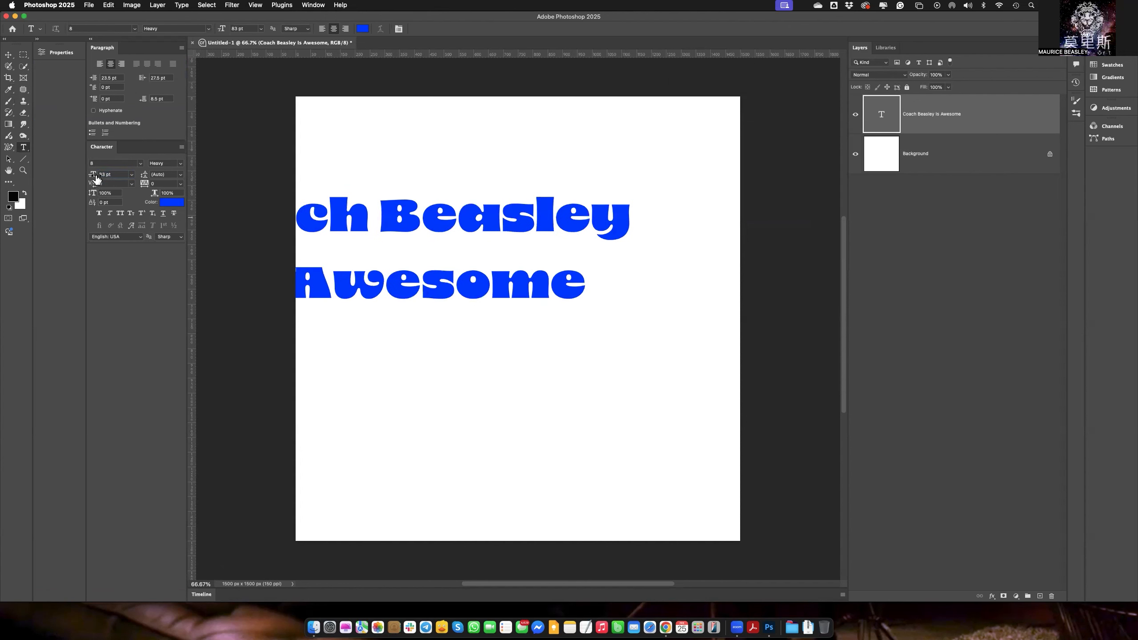
{"action": "left_click_drag", "start_coordinate": [96, 177], "coordinate": [120, 180]}
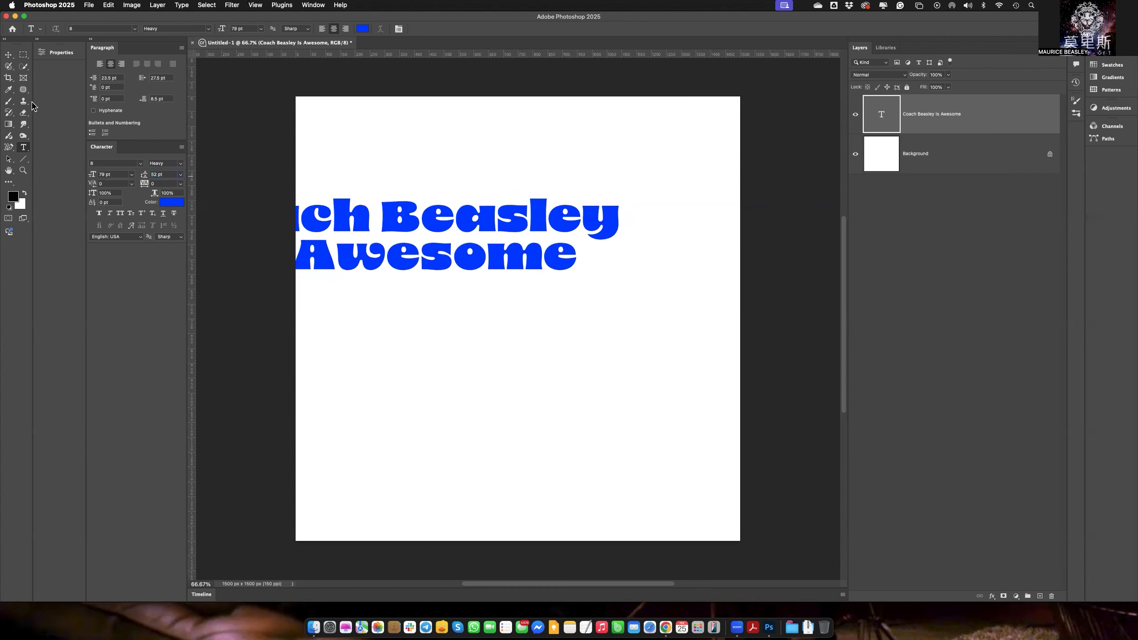
Move the text fully onto the canvas, roughly centered horizontally in the upper half.
{"action": "left_click", "coordinate": [8, 55]}
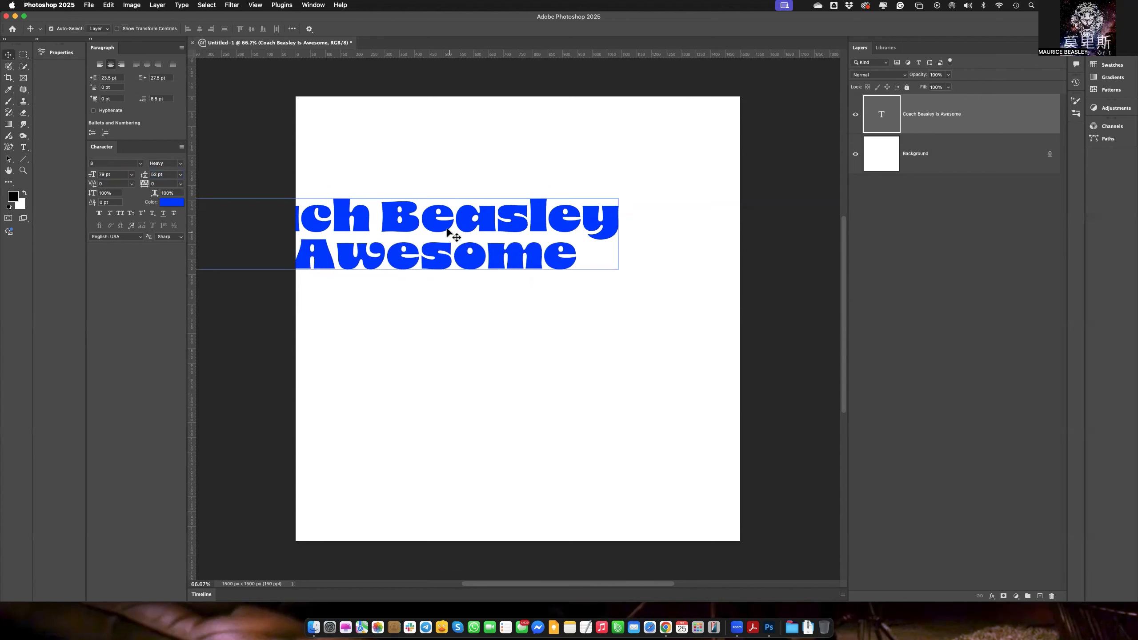
{"action": "mouse_move", "coordinate": [570, 267]}
{"action": "left_mouse_down"}
{"action": "mouse_move", "coordinate": [564, 258]}
{"action": "mouse_move", "coordinate": [549, 268]}
{"action": "mouse_move", "coordinate": [556, 292]}
{"action": "mouse_move", "coordinate": [557, 272]}
{"action": "left_mouse_up"}
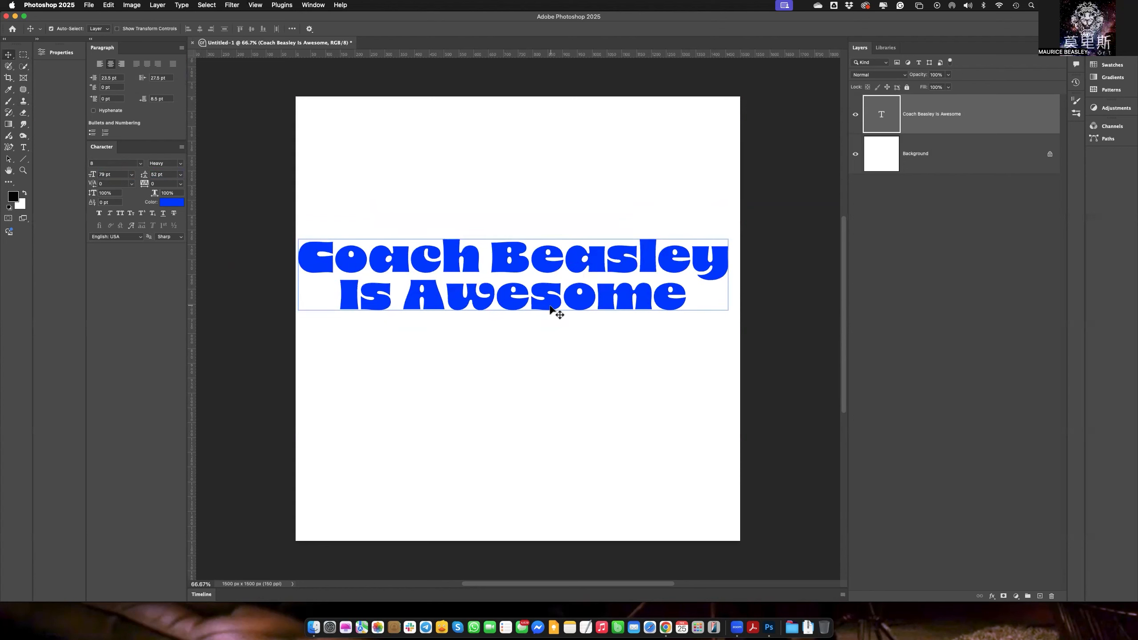
{"action": "double_click", "coordinate": [882, 115]}
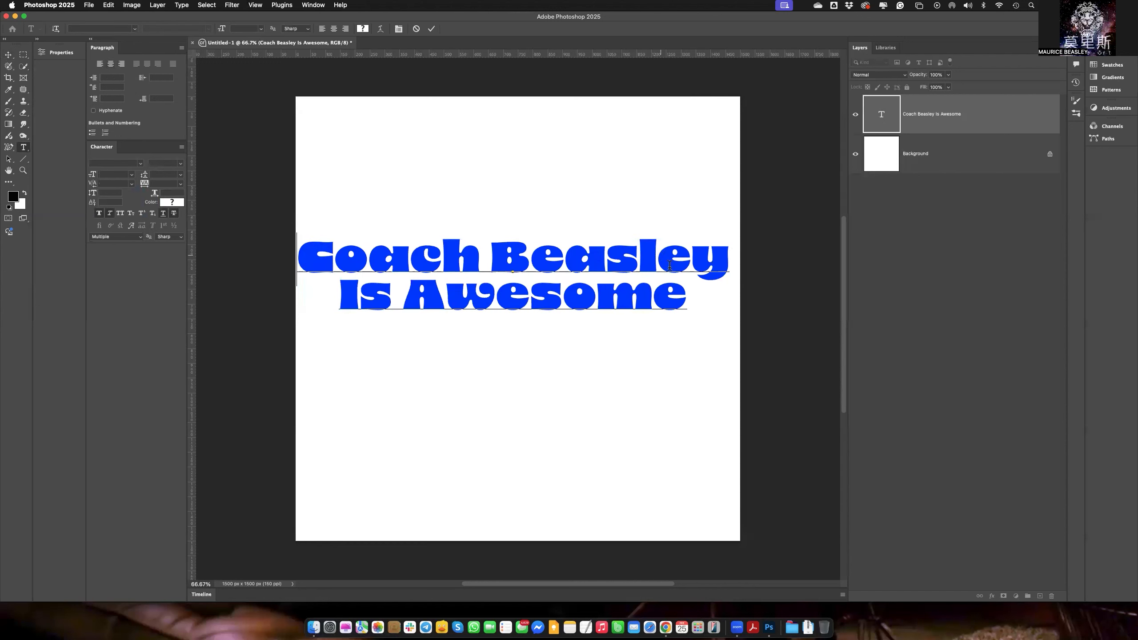
{"action": "left_click_drag", "start_coordinate": [689, 300], "coordinate": [368, 259]}
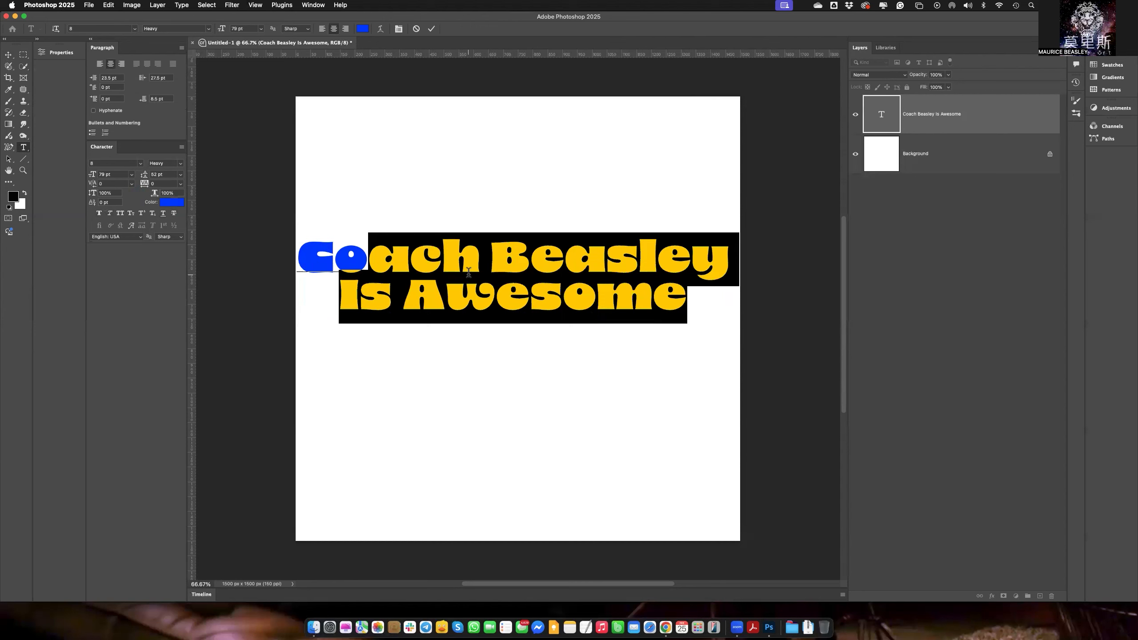
{"action": "left_click", "coordinate": [10, 57]}
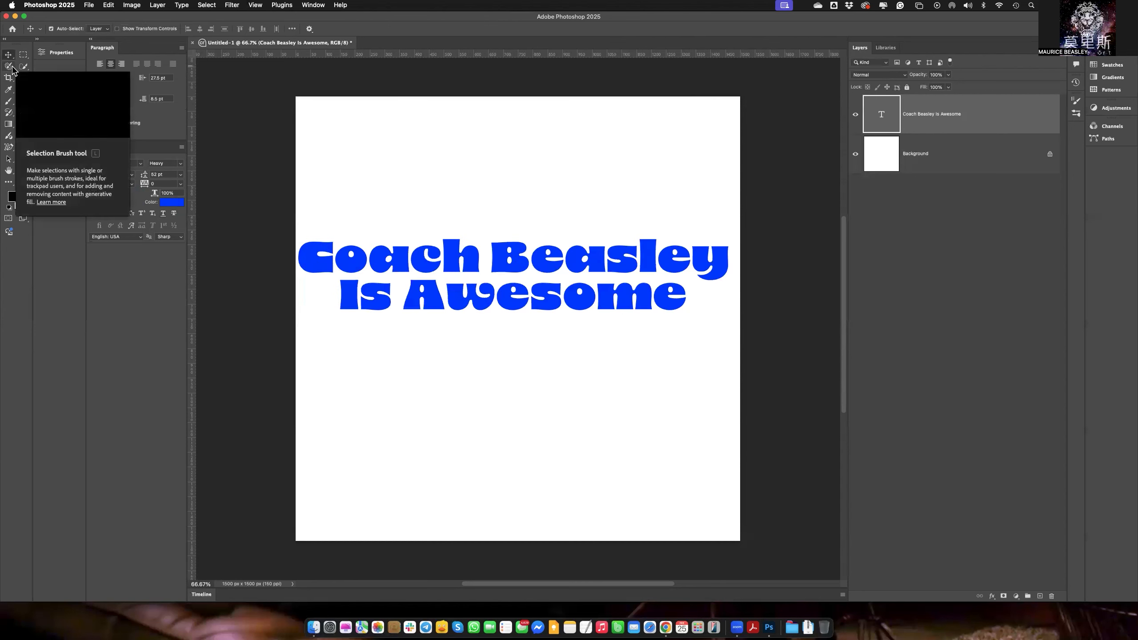
Scale the text layer proportionally to 91% with Free Transform.
{"action": "left_click", "coordinate": [109, 7]}
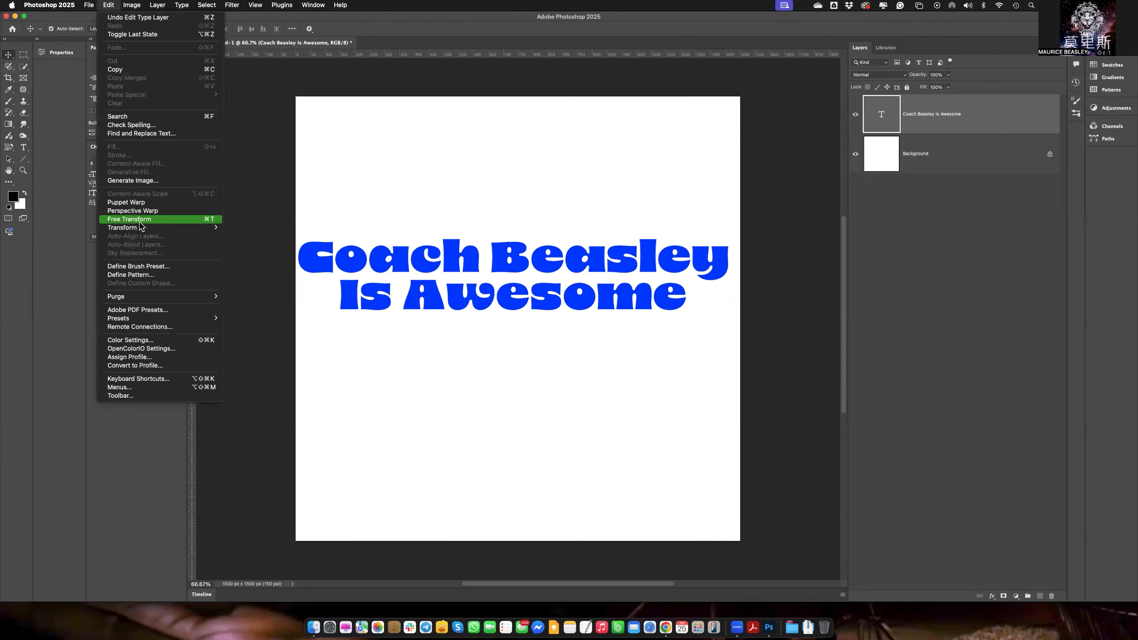
{"action": "mouse_move", "coordinate": [141, 228]}
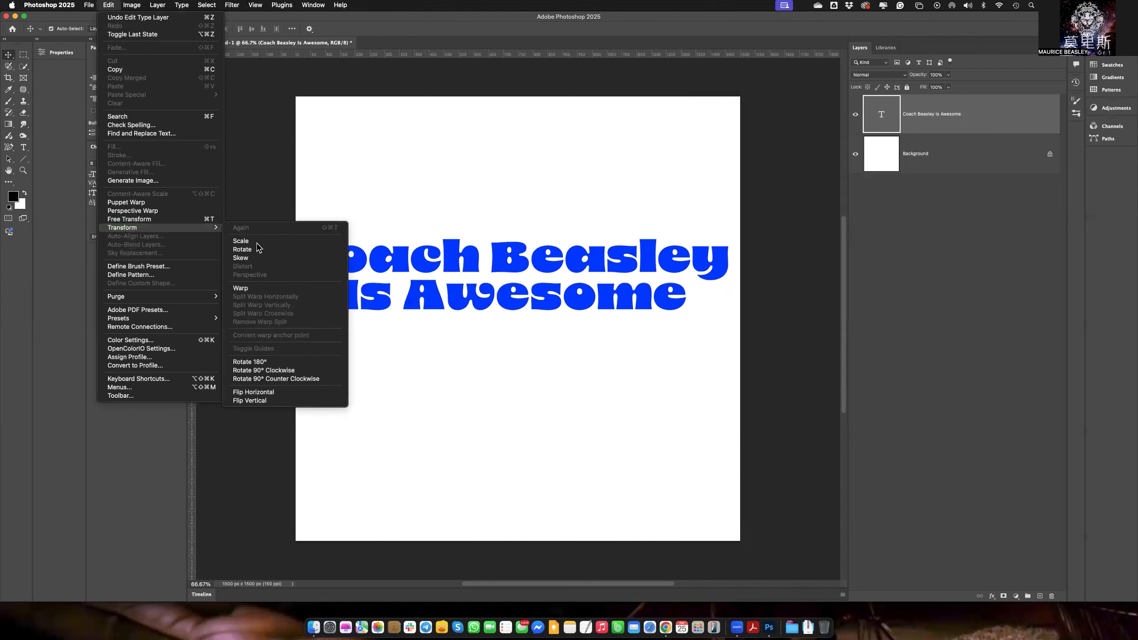
{"action": "left_click", "coordinate": [184, 221]}
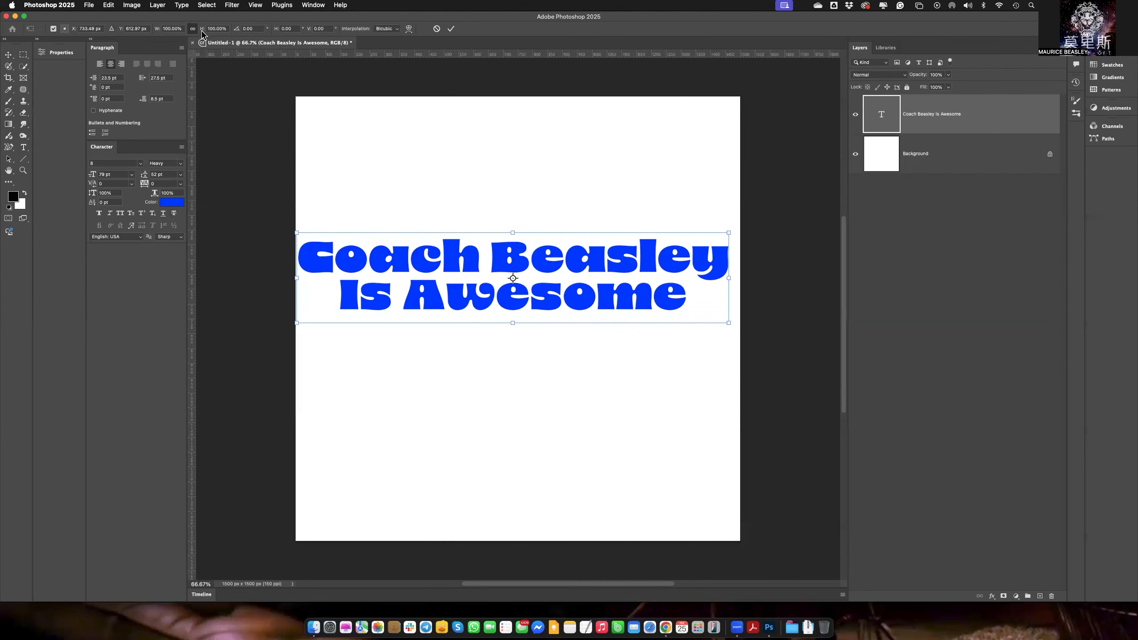
{"action": "mouse_move", "coordinate": [202, 31]}
{"action": "left_mouse_down"}
{"action": "mouse_move", "coordinate": [221, 32]}
{"action": "mouse_move", "coordinate": [198, 31]}
{"action": "left_mouse_up"}
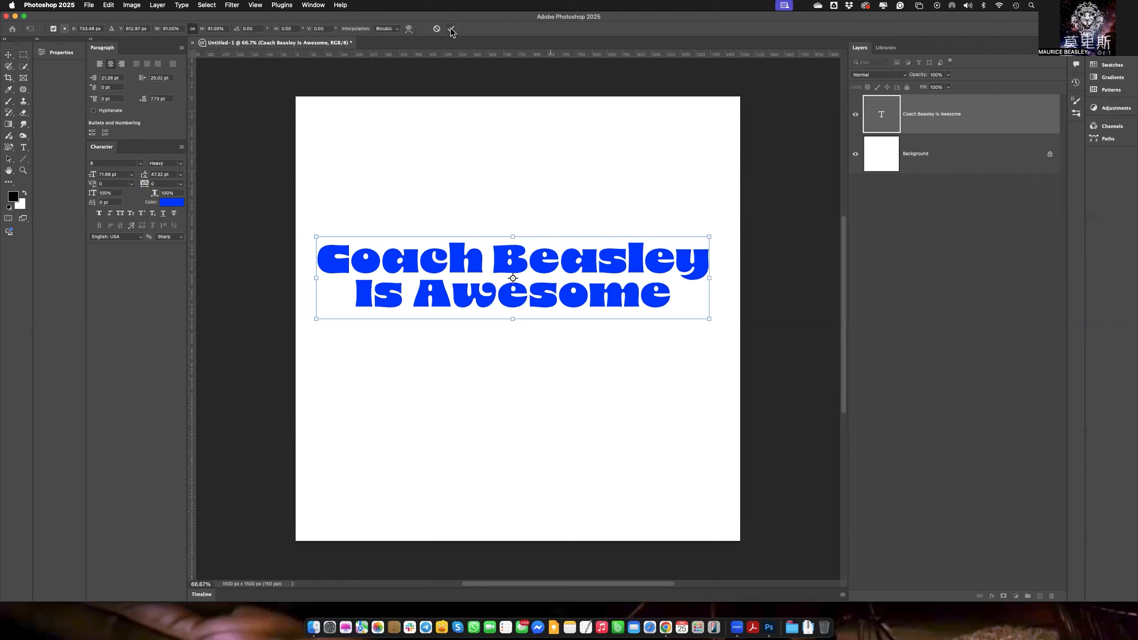
{"action": "left_click", "coordinate": [451, 30]}
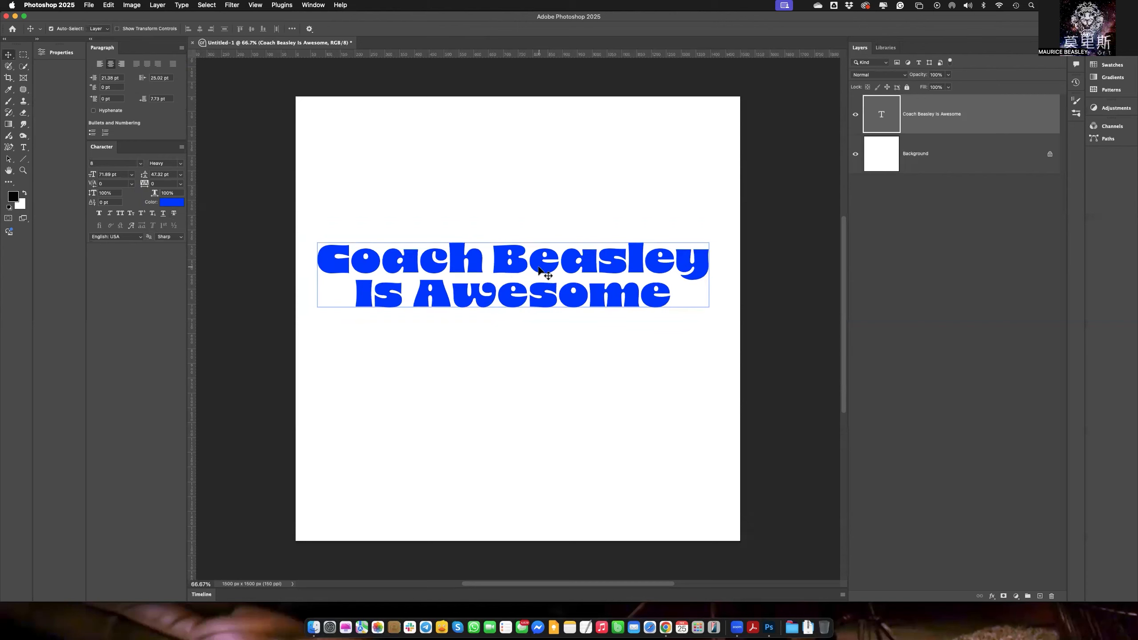
{"action": "left_click", "coordinate": [23, 147]}
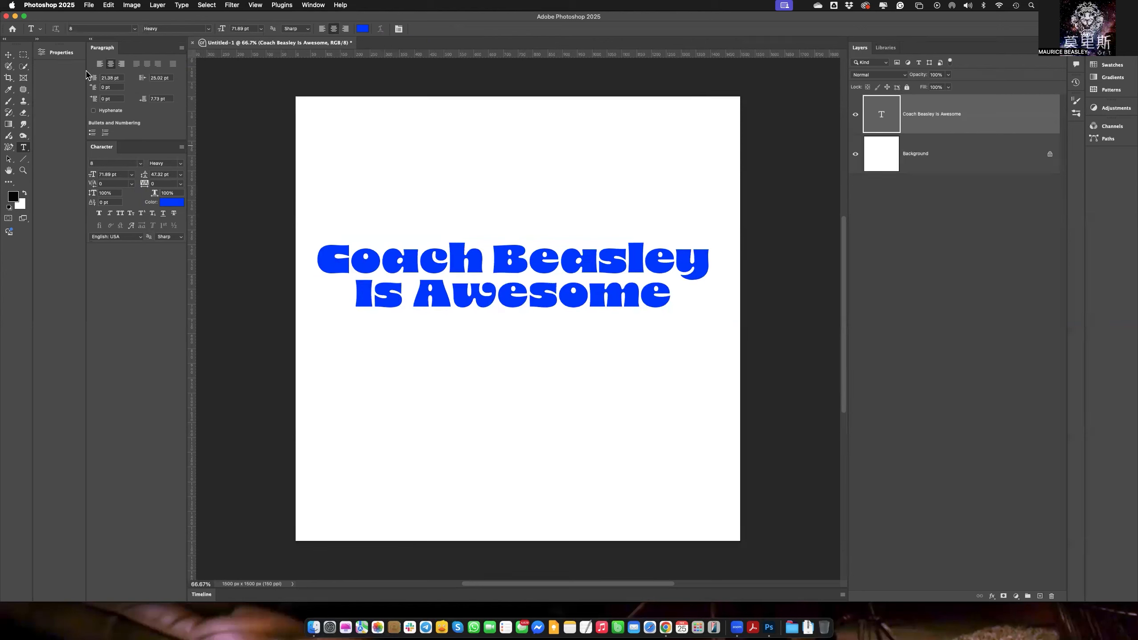
{"action": "left_click", "coordinate": [8, 55]}
Warp the text layer with the Rise style in Warp Text, trying Shell Lower first.
{"action": "left_click", "coordinate": [182, 6]}
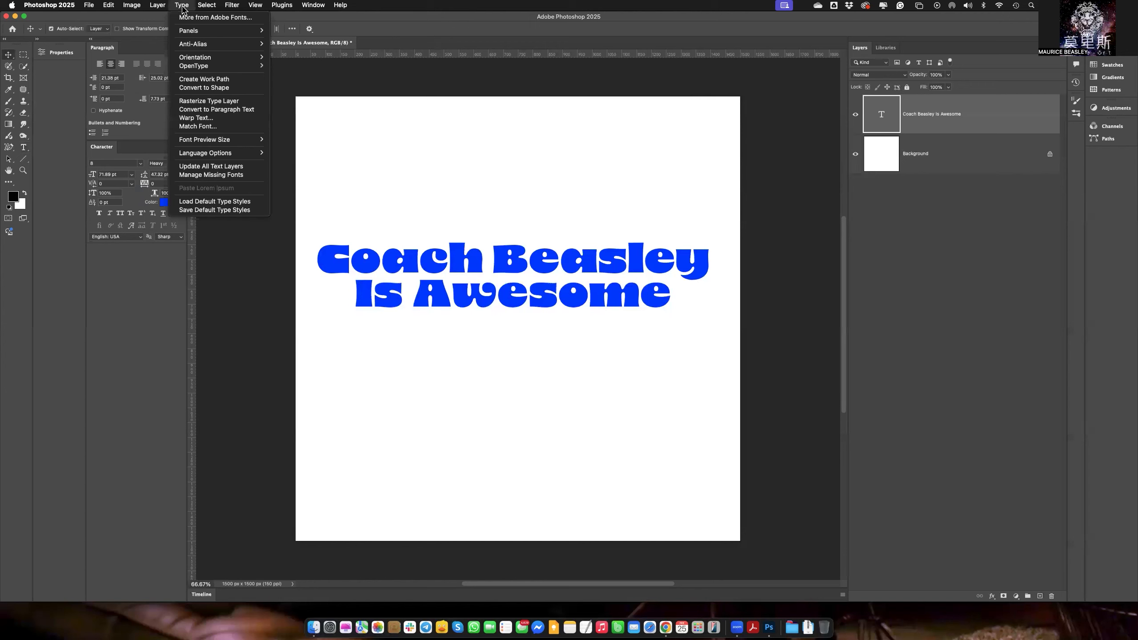
{"action": "left_click", "coordinate": [214, 119]}
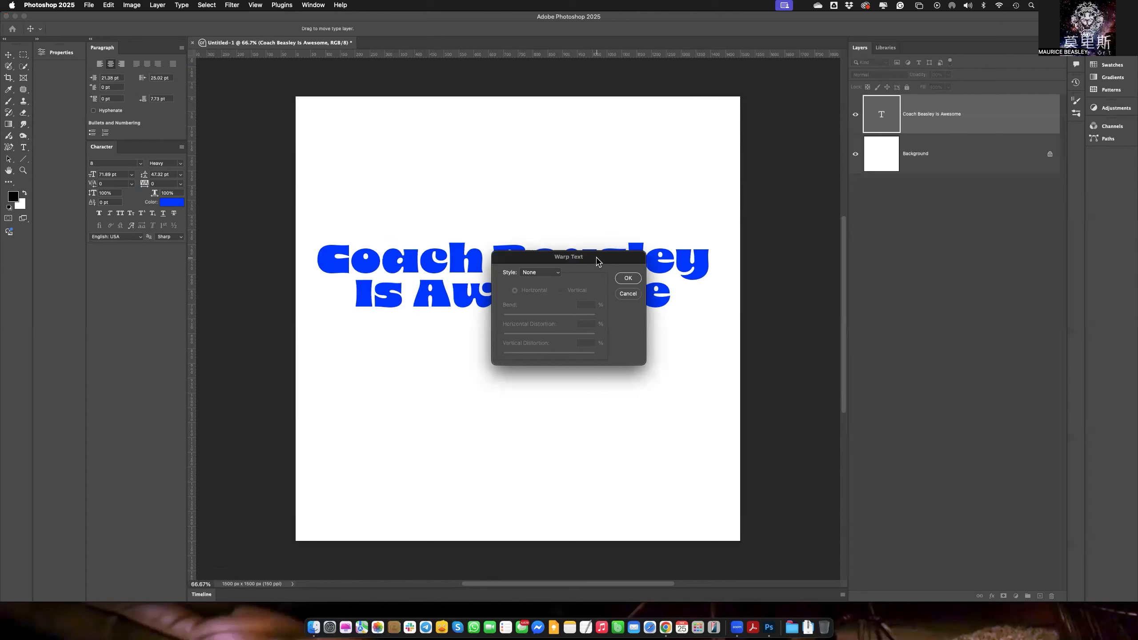
{"action": "left_click_drag", "start_coordinate": [596, 263], "coordinate": [728, 80]}
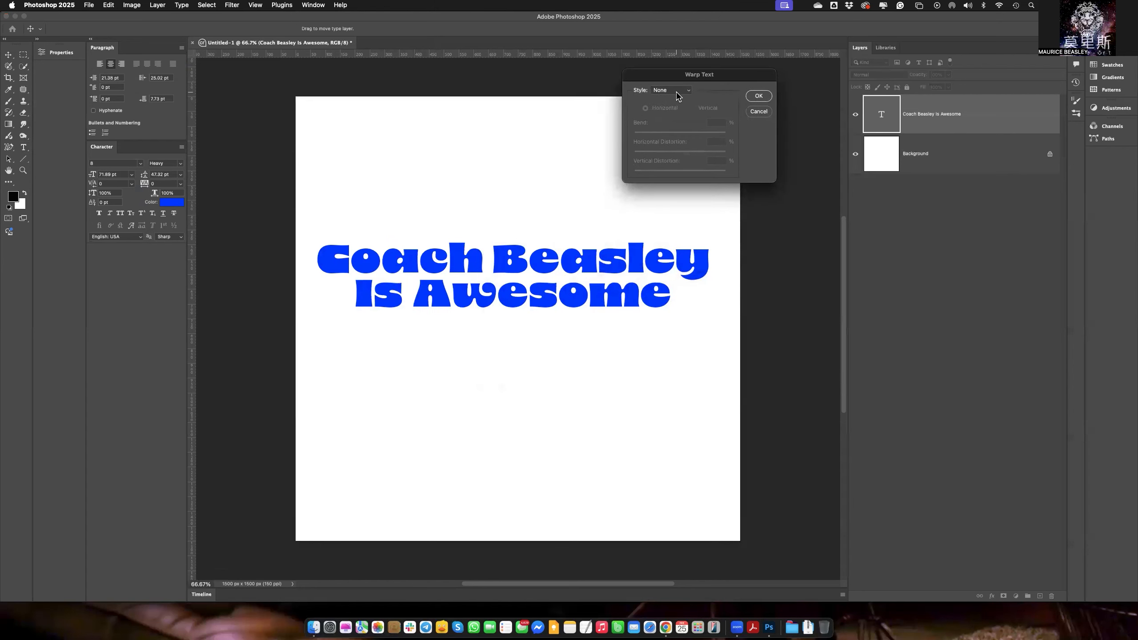
{"action": "left_click", "coordinate": [677, 92]}
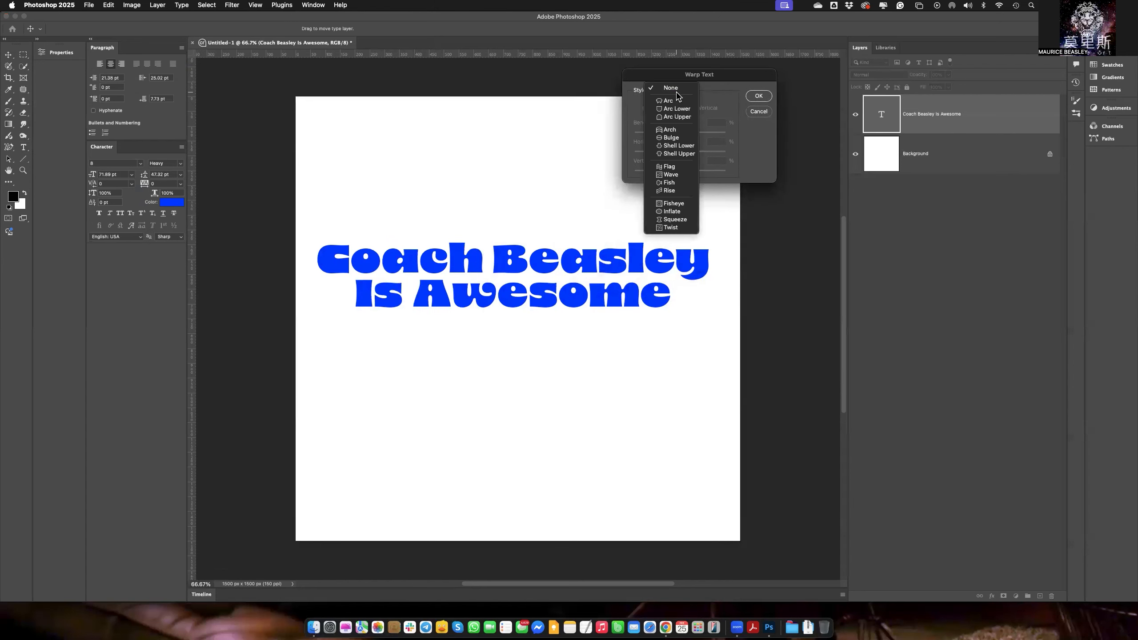
{"action": "left_click", "coordinate": [675, 147]}
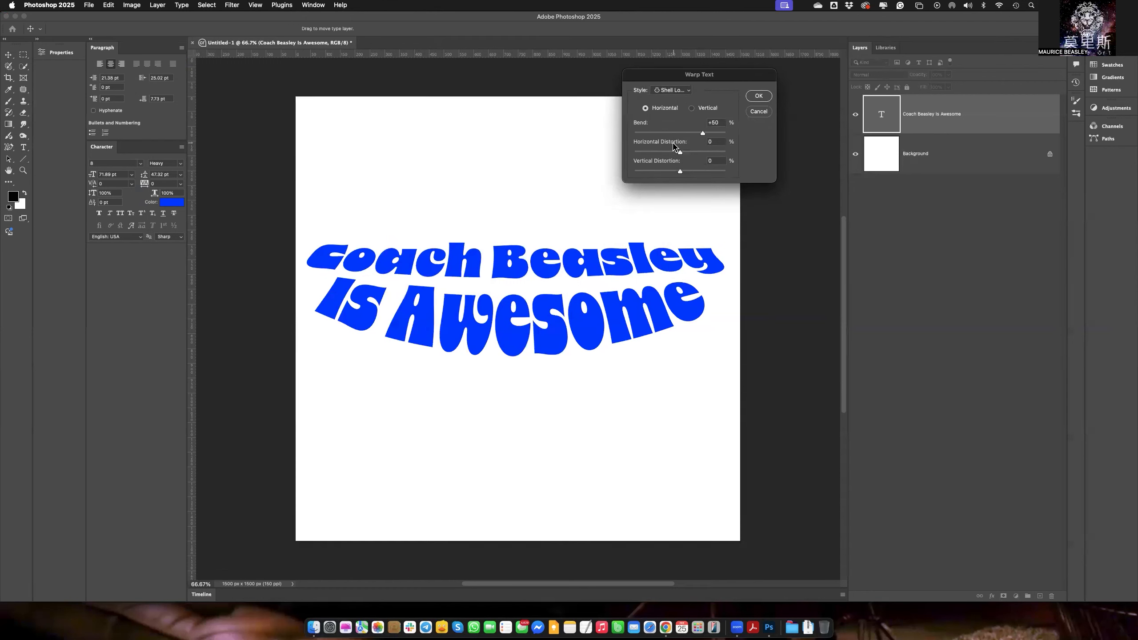
{"action": "left_click", "coordinate": [684, 92]}
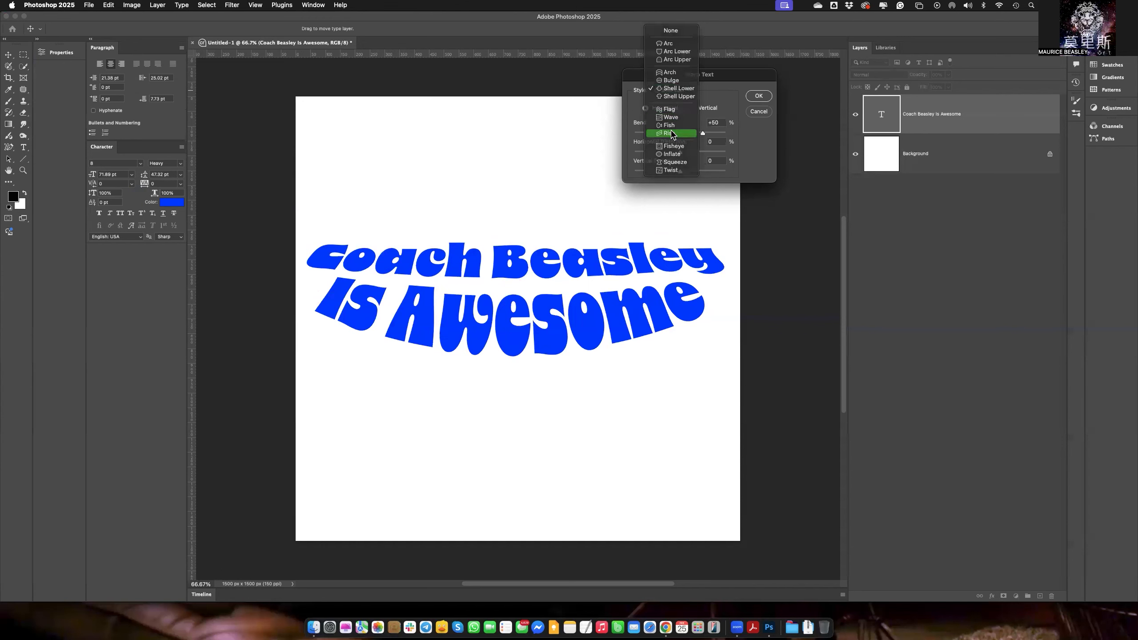
{"action": "left_click", "coordinate": [672, 133]}
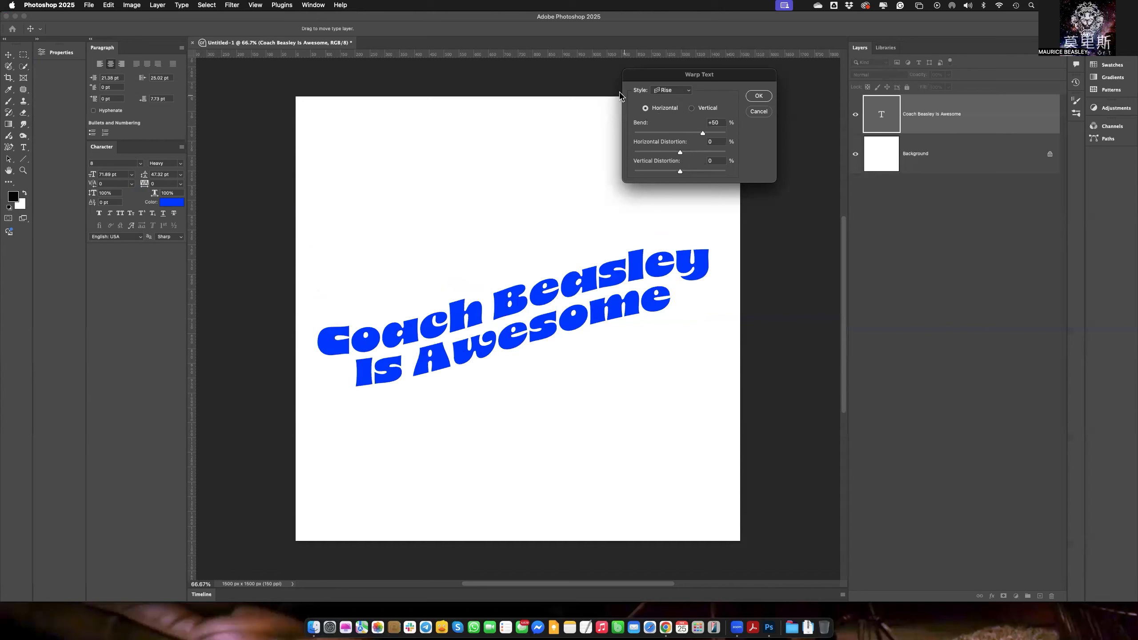
Try the vertical orientation, return to horizontal, and set bend to -47%, horizontal distortion to -78% and vertical distortion to +19%.
{"action": "left_click", "coordinate": [692, 109]}
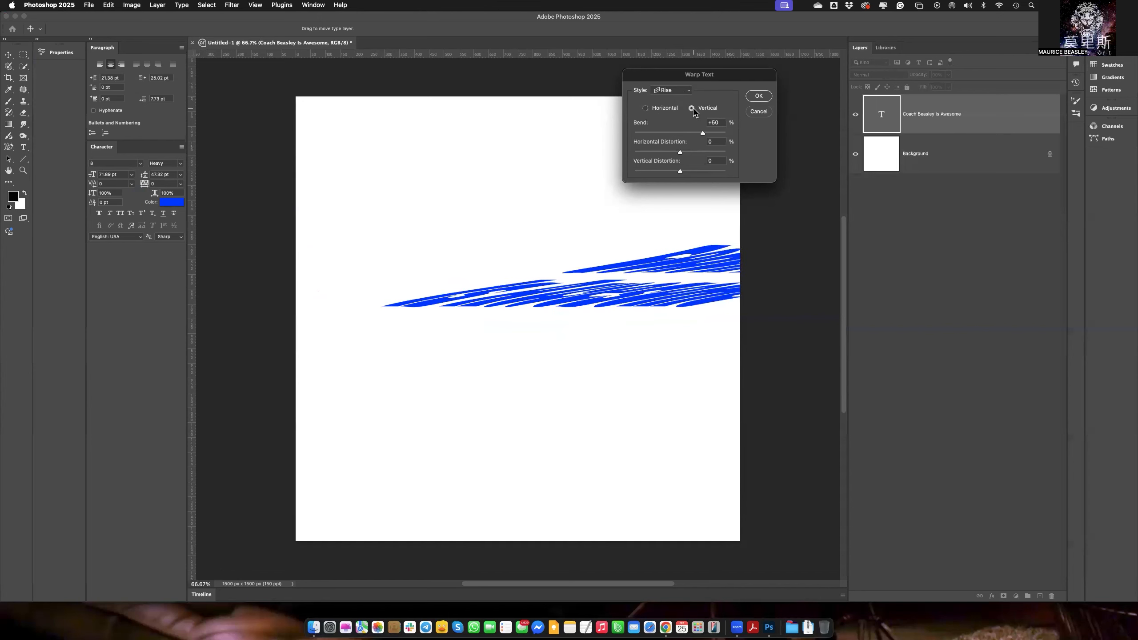
{"action": "left_click", "coordinate": [647, 109]}
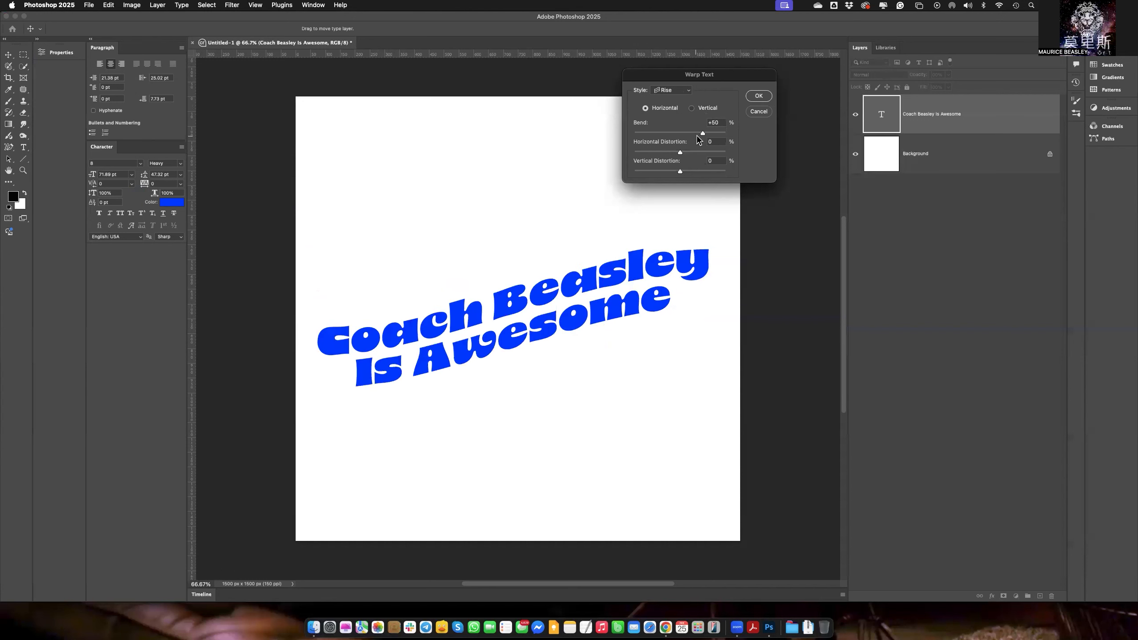
{"action": "left_click_drag", "start_coordinate": [707, 137], "coordinate": [688, 174]}
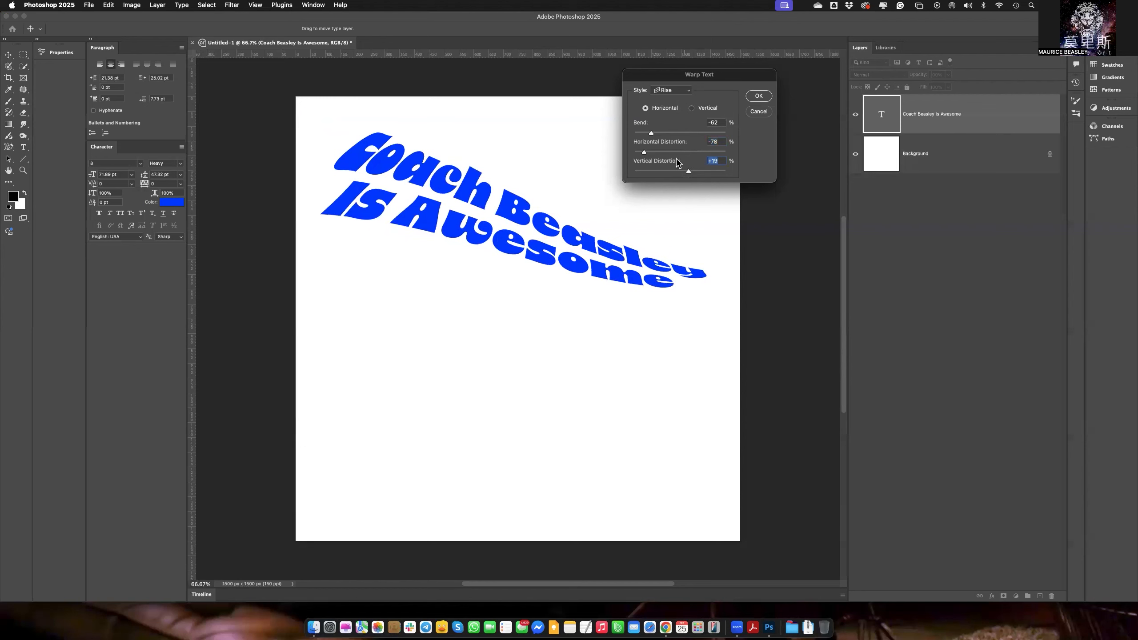
{"action": "left_click", "coordinate": [663, 133]}
{"action": "left_click_drag", "start_coordinate": [663, 134], "coordinate": [659, 135]}
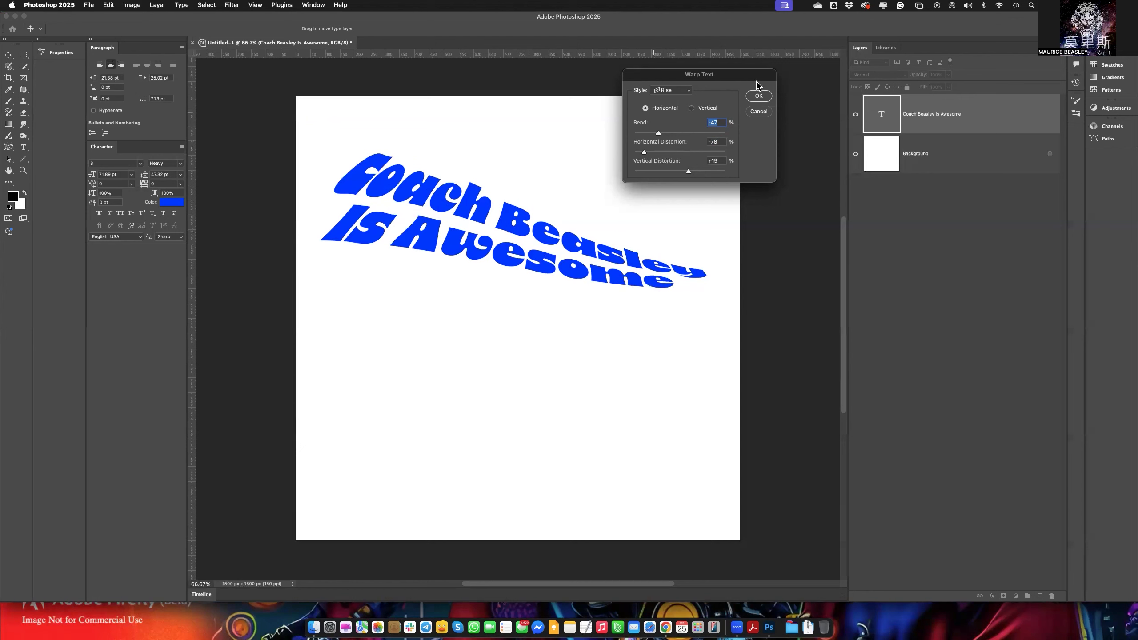
Preview the Arc, Arc Upper and Bulge warp styles on the text and return to Rise.
{"action": "left_click", "coordinate": [681, 91]}
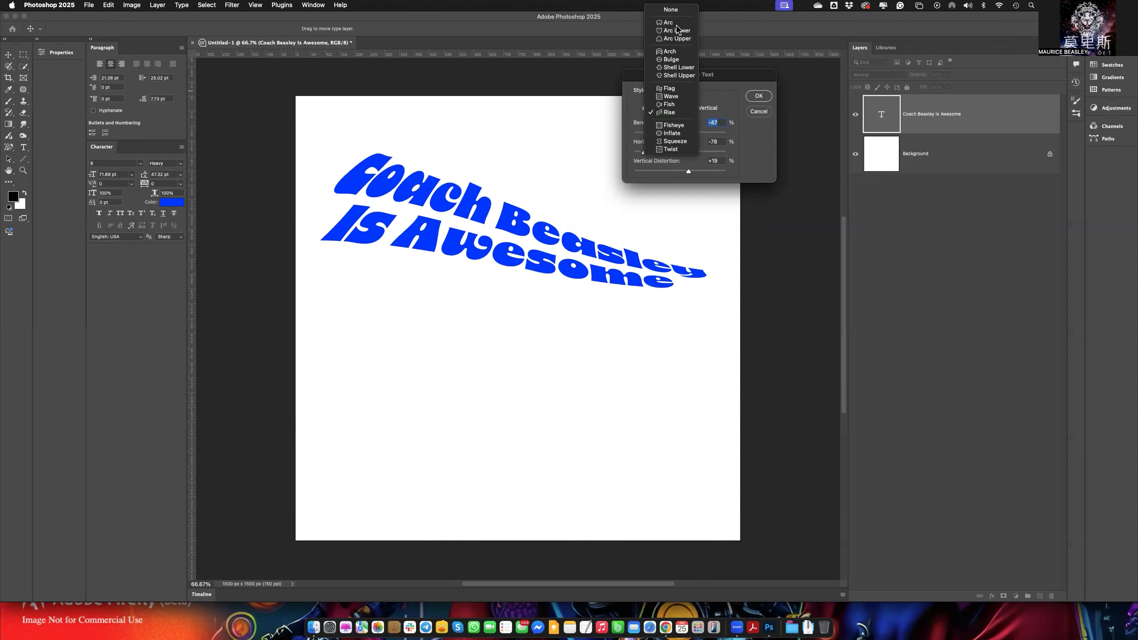
{"action": "left_click", "coordinate": [676, 22]}
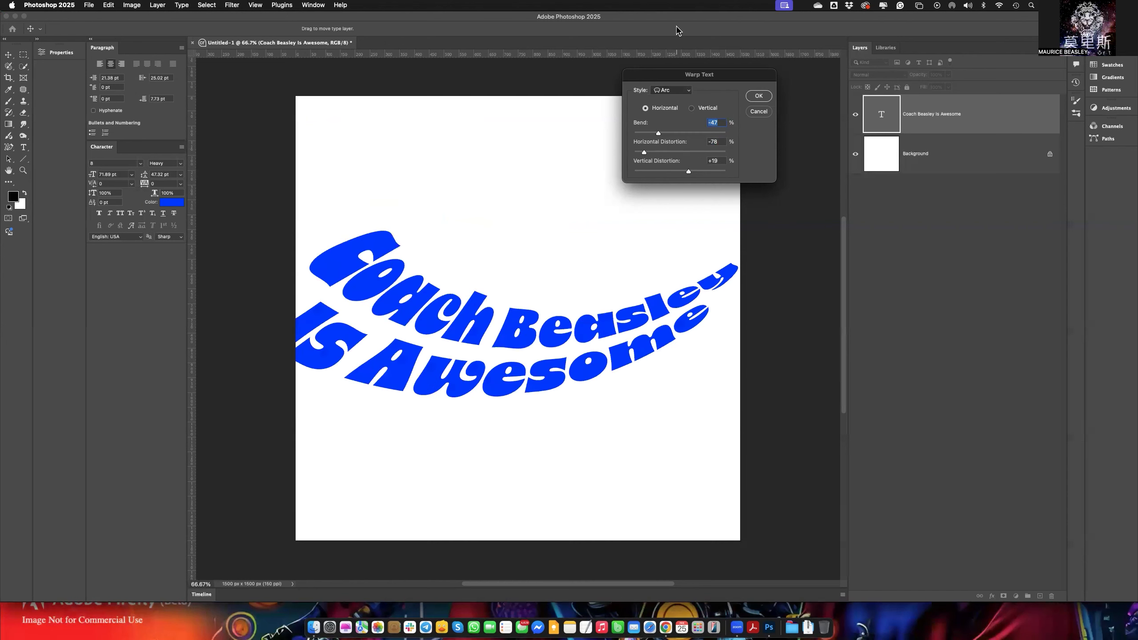
{"action": "left_click", "coordinate": [685, 93]}
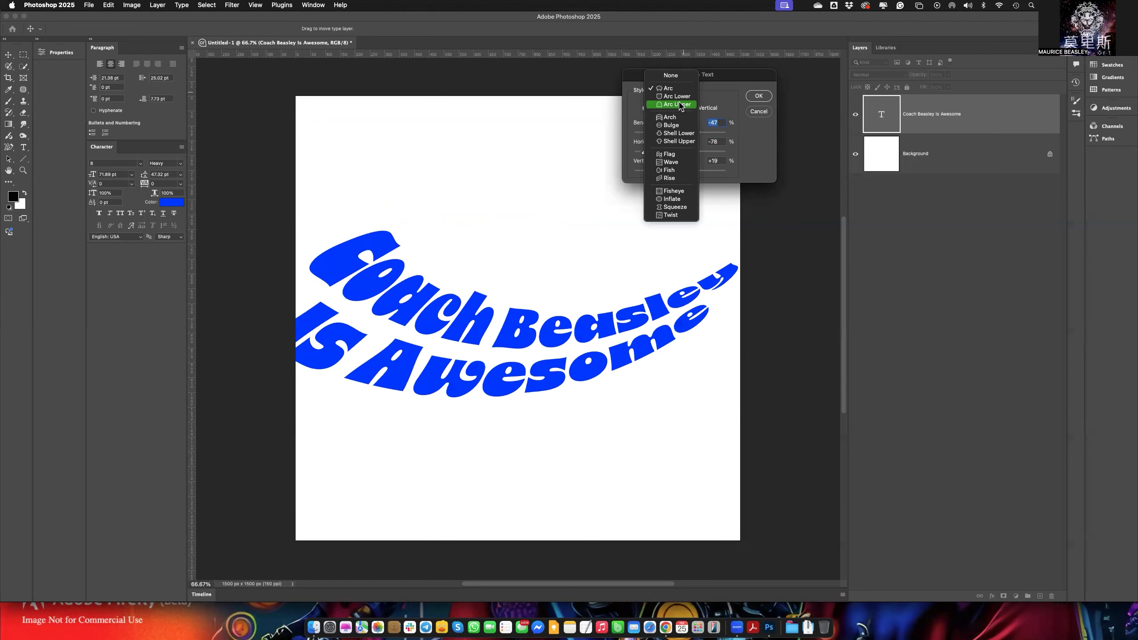
{"action": "left_click", "coordinate": [680, 105]}
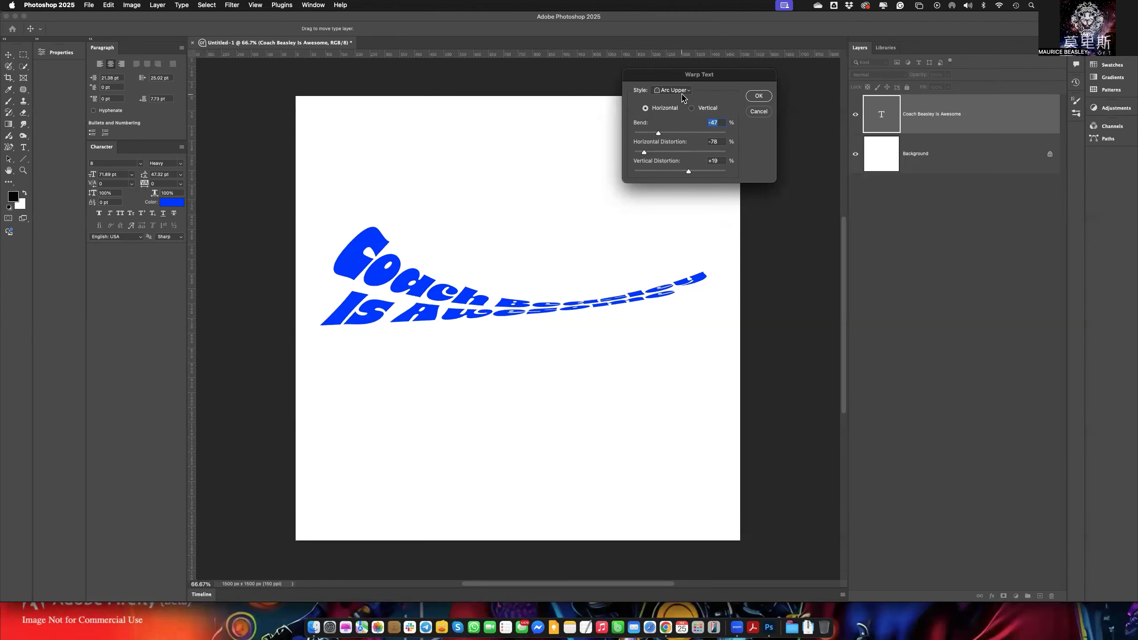
{"action": "left_click", "coordinate": [683, 97]}
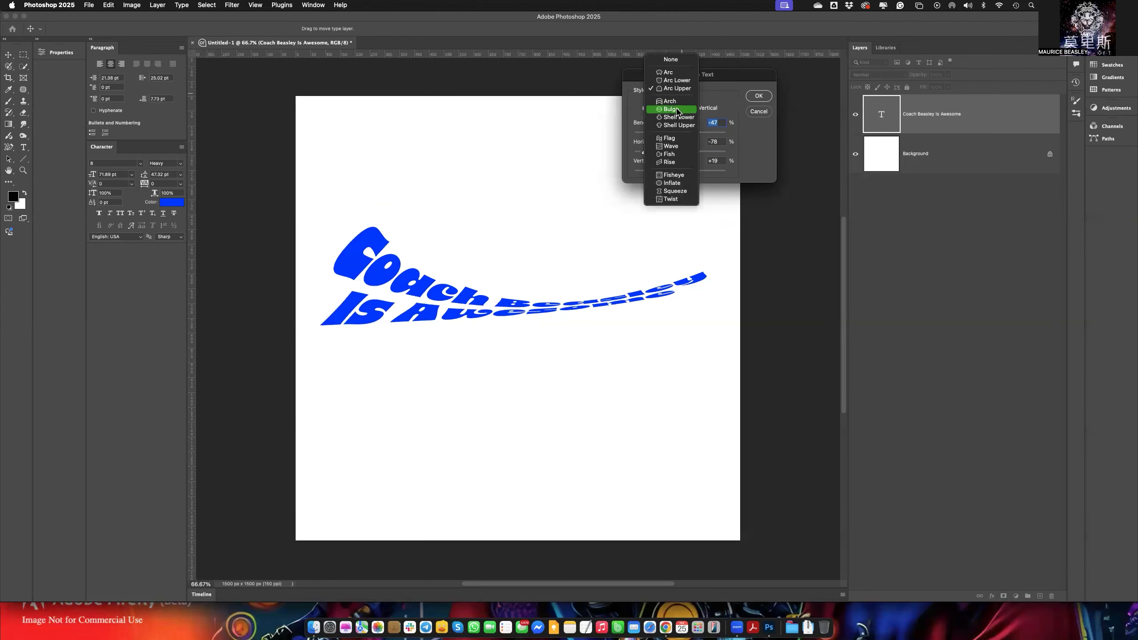
{"action": "left_click", "coordinate": [678, 109]}
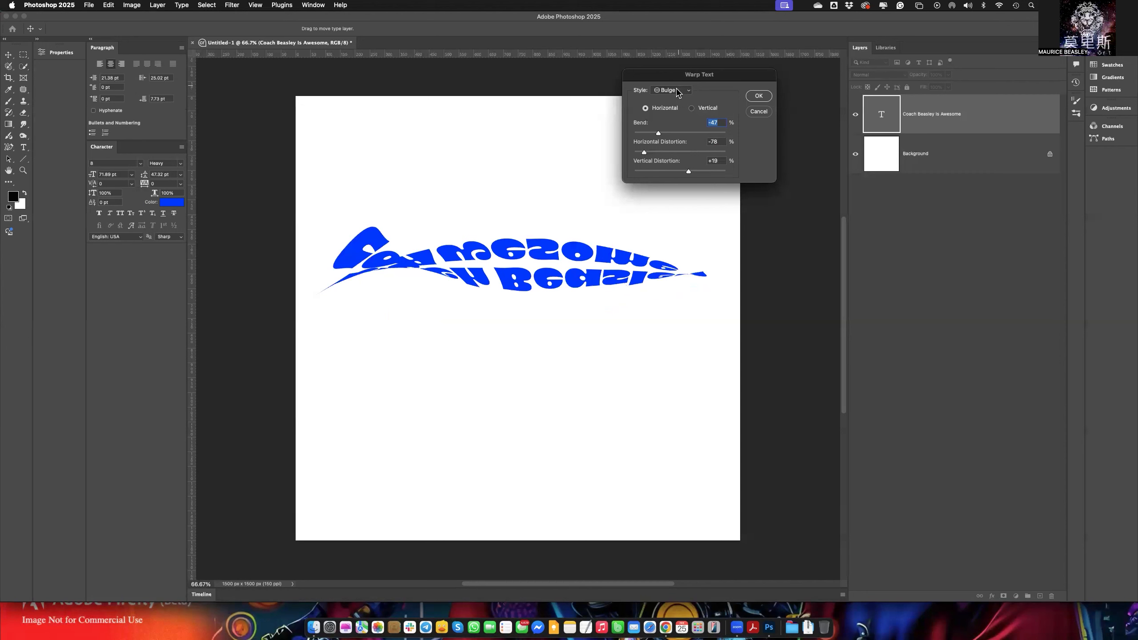
{"action": "left_click", "coordinate": [679, 90]}
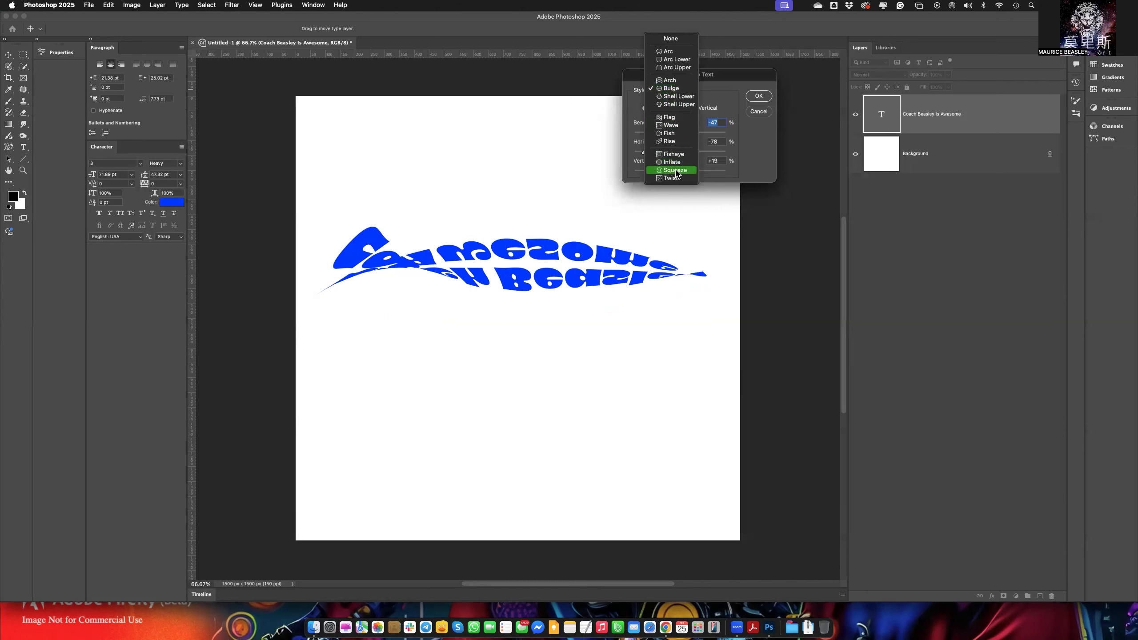
{"action": "left_click", "coordinate": [679, 142]}
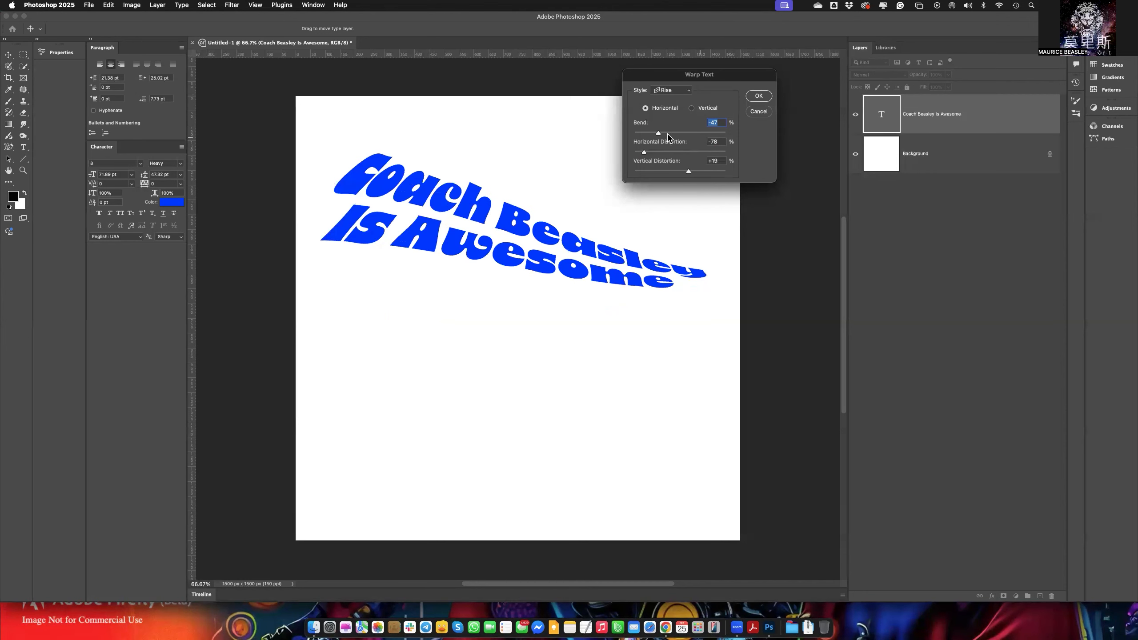
Apply the Rise warp settings to the text layer.
{"action": "key", "text": "super+Tab"}
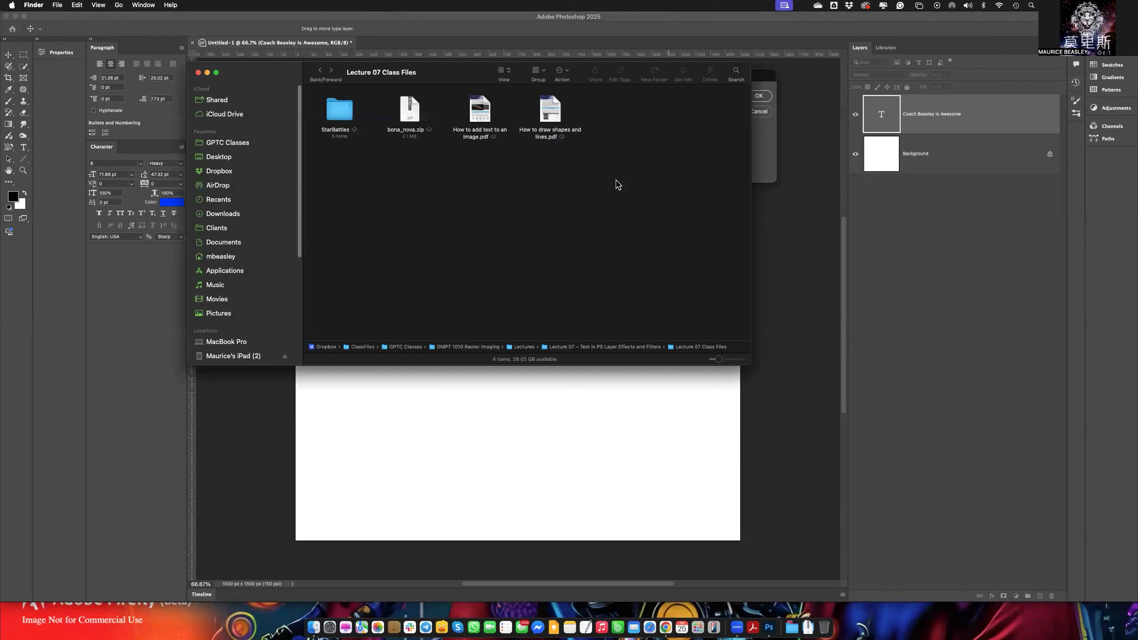
{"action": "left_click", "coordinate": [770, 159]}
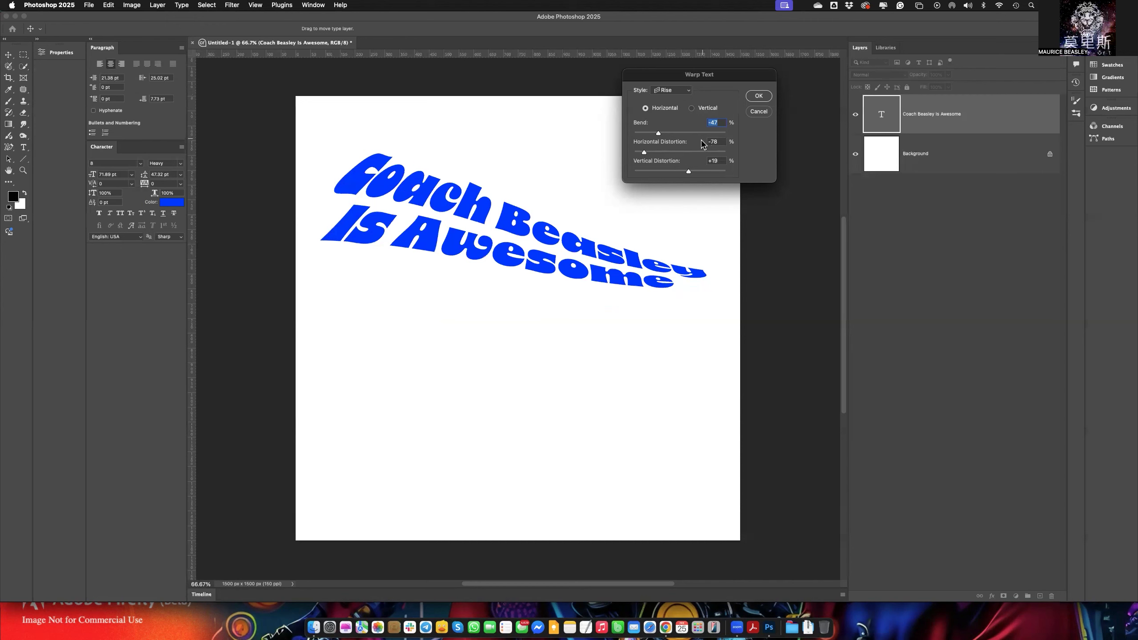
{"action": "left_click", "coordinate": [755, 98]}
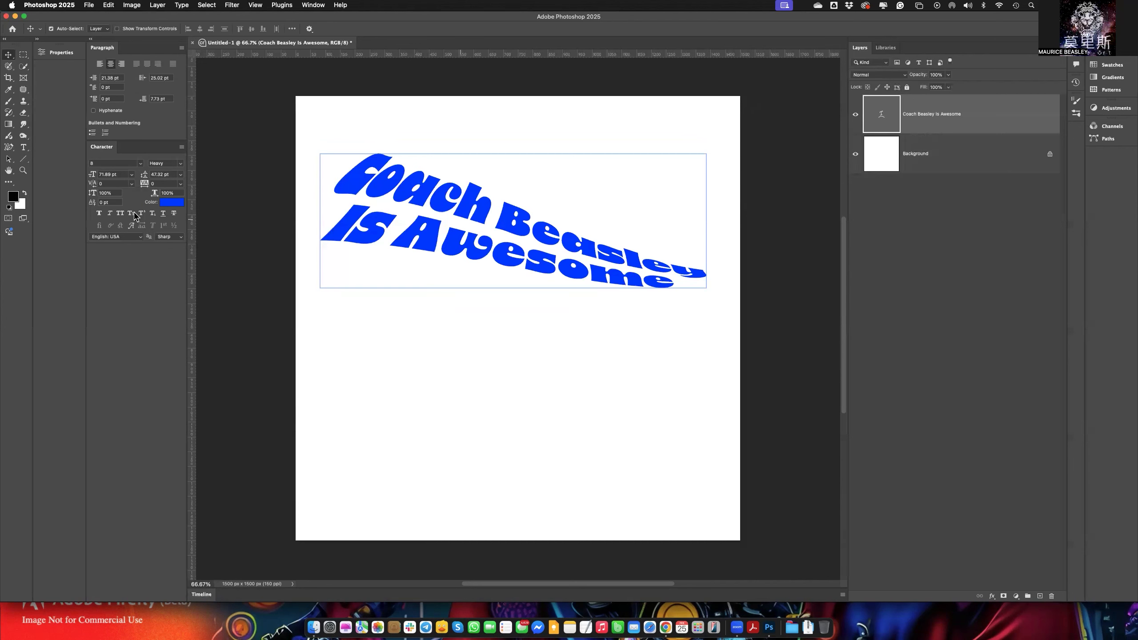
Open the warped text for editing with the Type tool and inspect its Warp Text settings without changing them.
{"action": "left_click", "coordinate": [22, 148]}
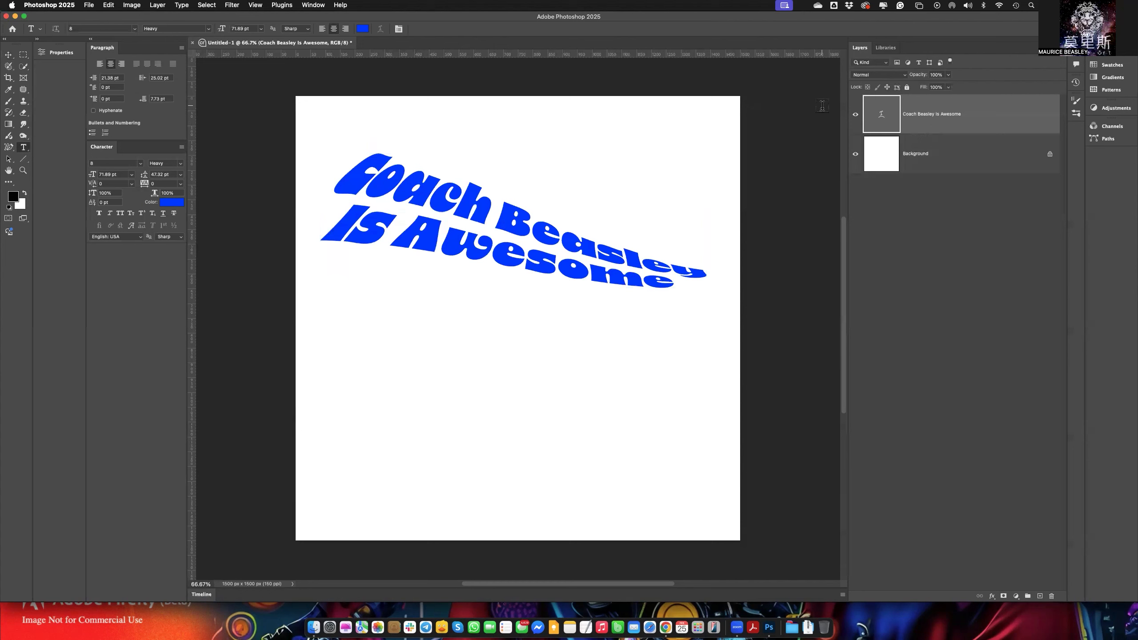
{"action": "double_click", "coordinate": [881, 122]}
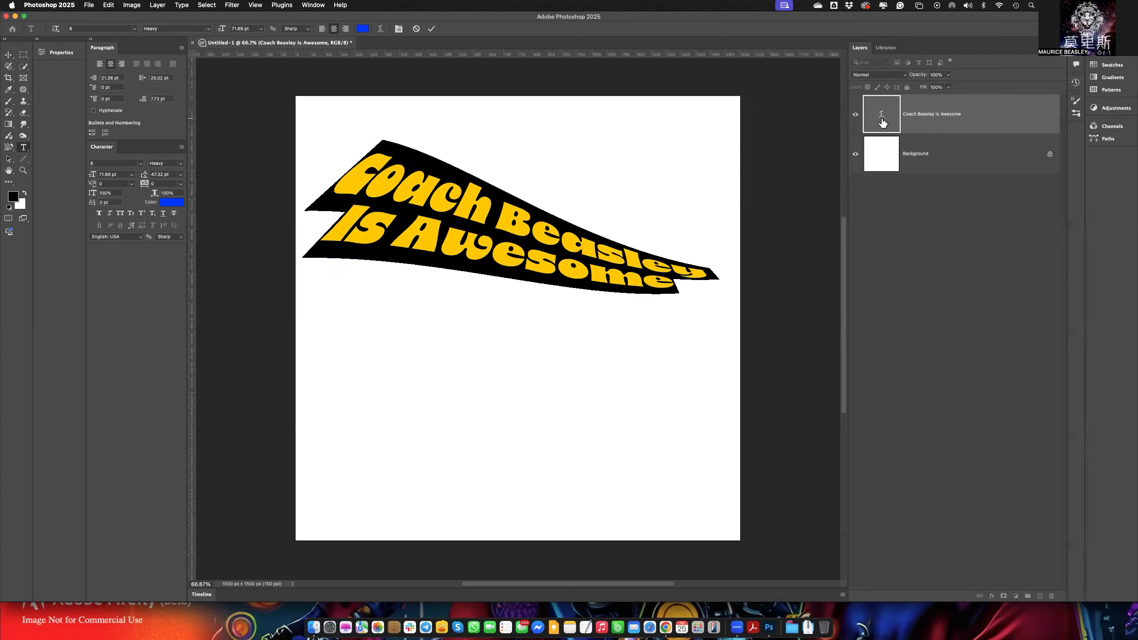
{"action": "left_click", "coordinate": [982, 123]}
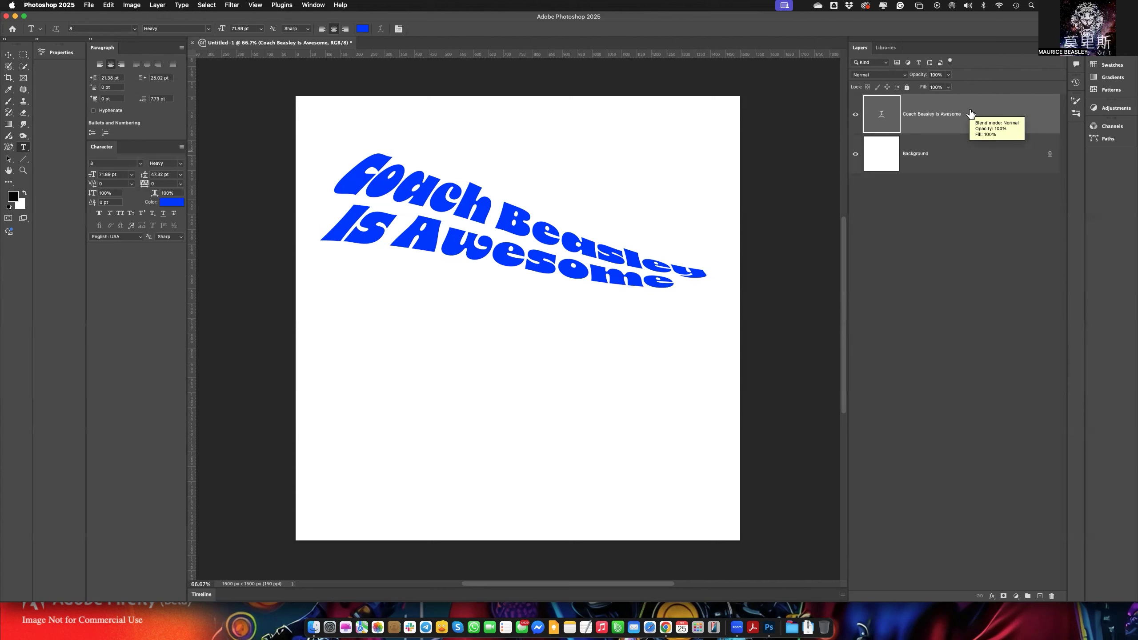
{"action": "double_click", "coordinate": [880, 117]}
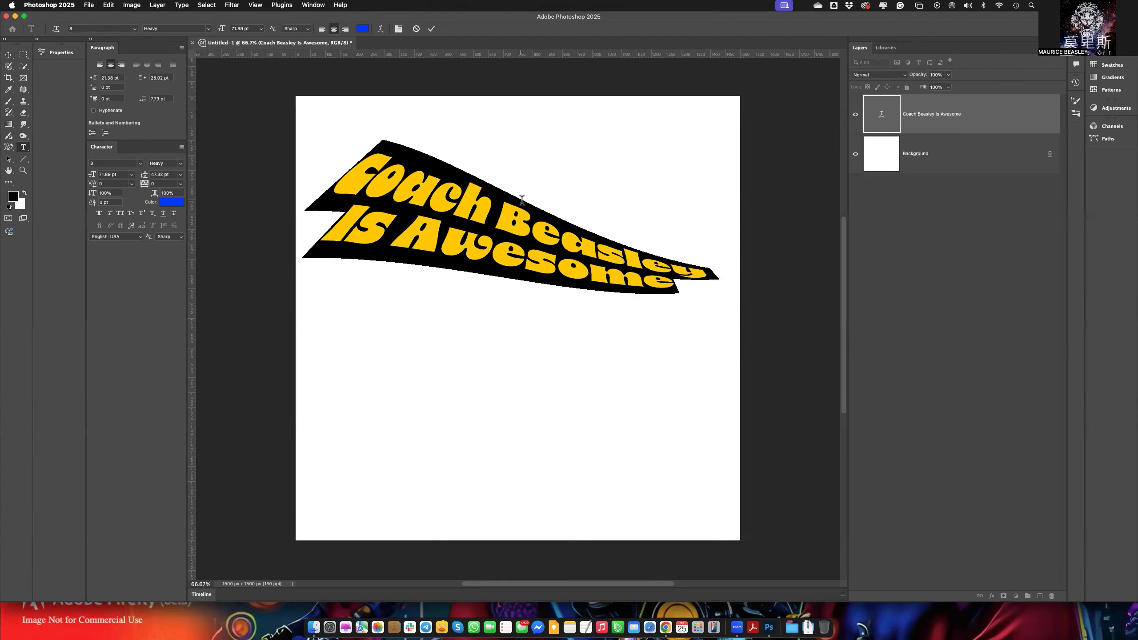
{"action": "left_click", "coordinate": [380, 30]}
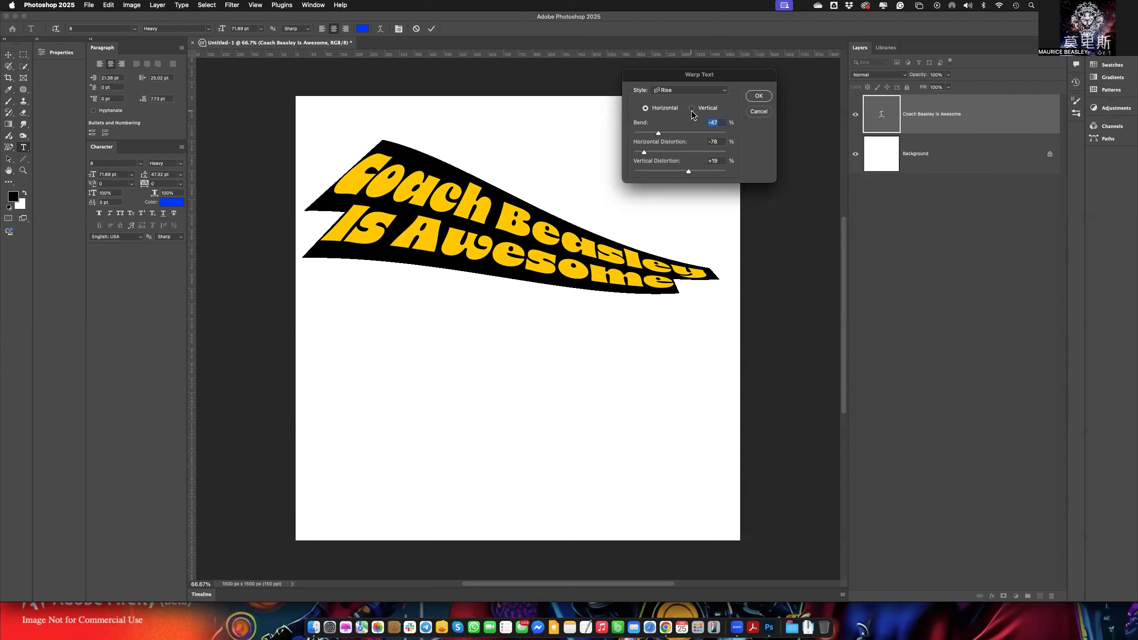
{"action": "left_click", "coordinate": [759, 112]}
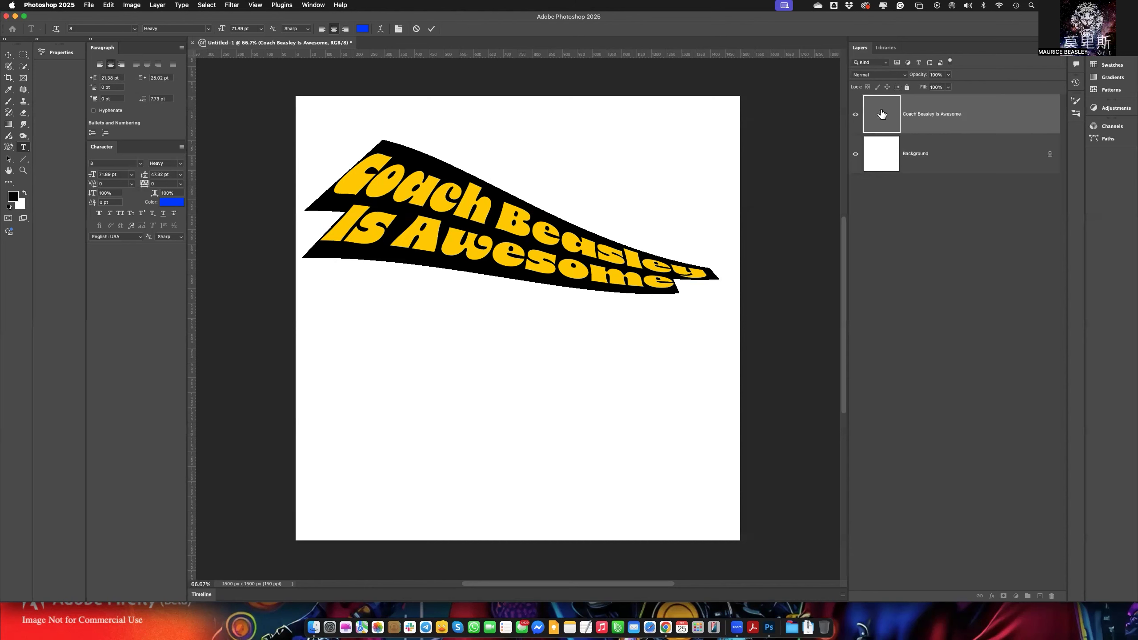
{"action": "left_click", "coordinate": [881, 116]}
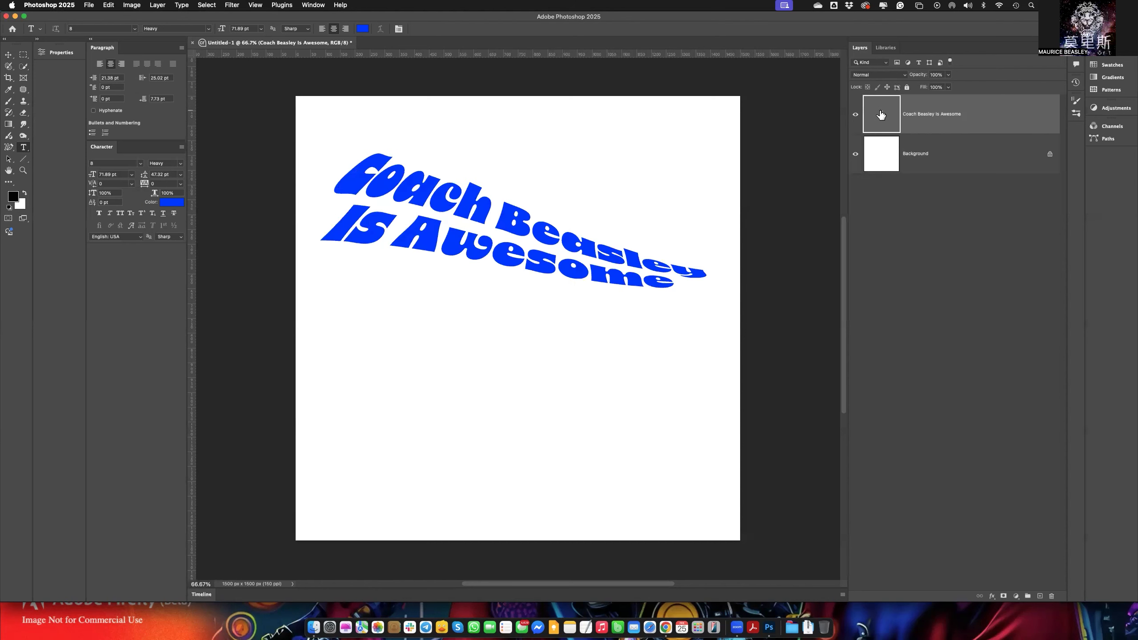
Edit the text layer's warp, setting the bend to -33%, and commit the text edit.
{"action": "double_click", "coordinate": [880, 115]}
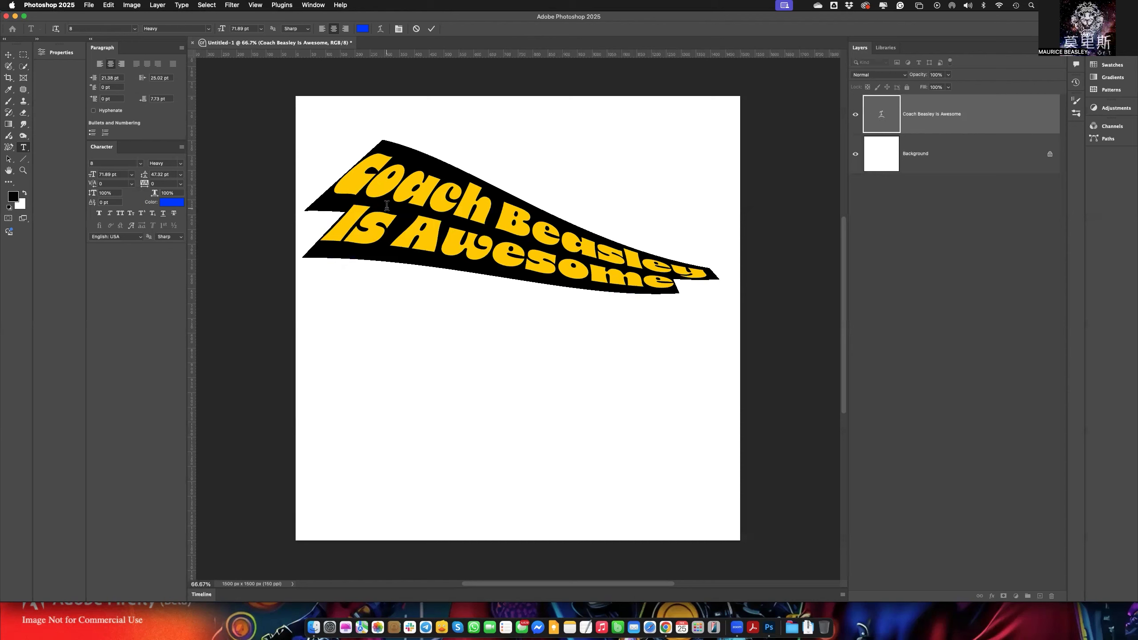
{"action": "left_click", "coordinate": [381, 31]}
{"action": "left_click_drag", "start_coordinate": [658, 134], "coordinate": [666, 136]}
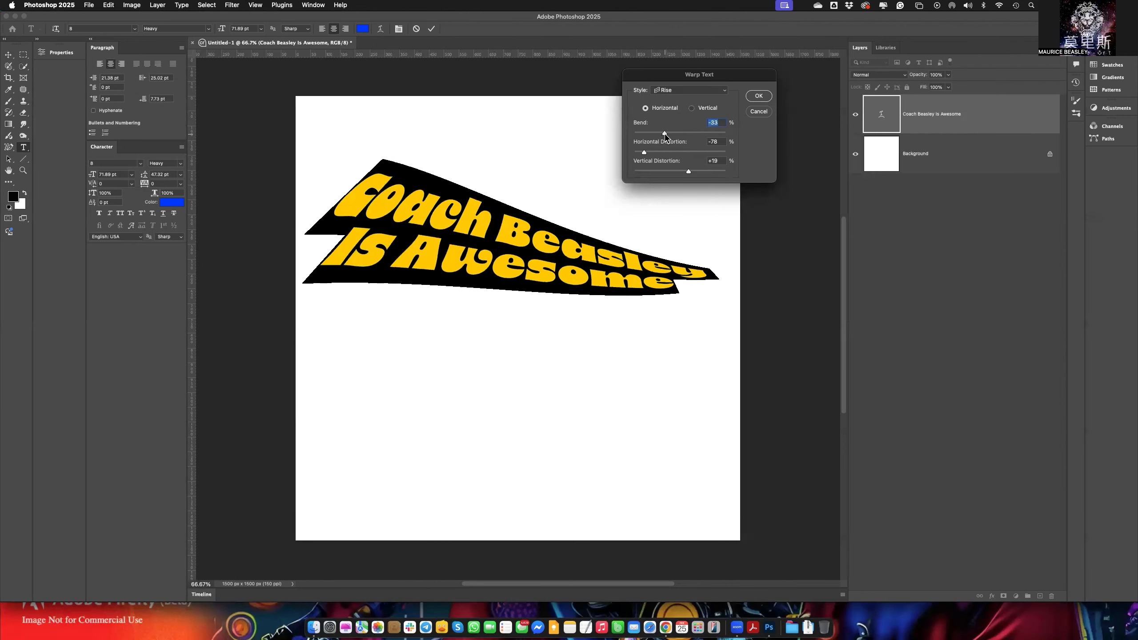
{"action": "left_click", "coordinate": [759, 96]}
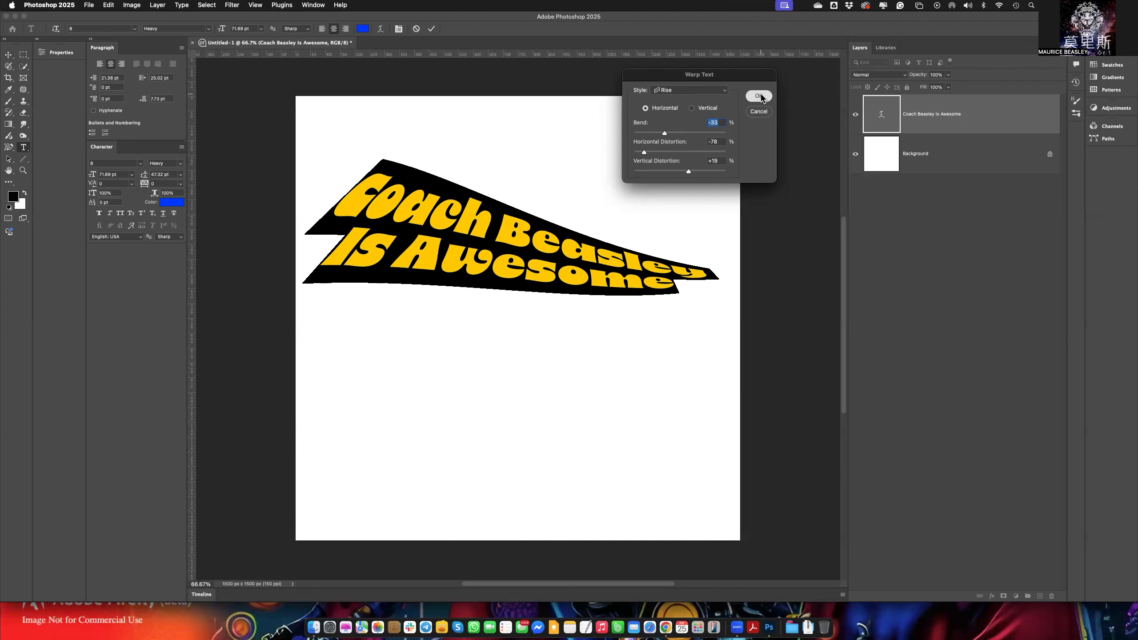
{"action": "left_click", "coordinate": [431, 29]}
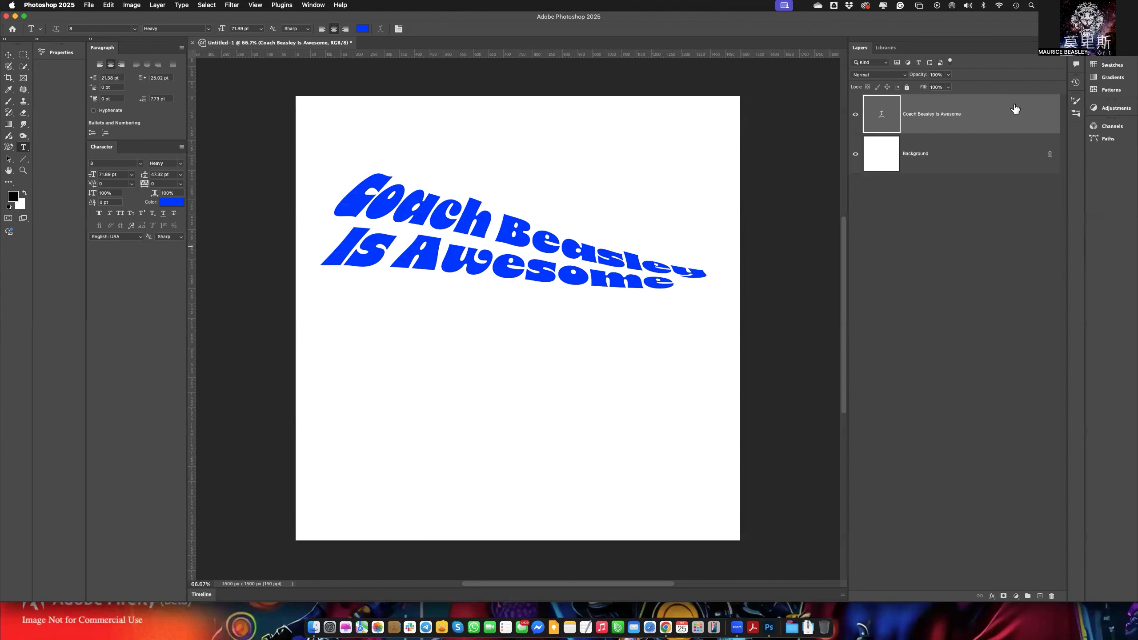
Inspect the Warp Text settings of the existing warped text layer and close them without changes.
{"action": "left_click", "coordinate": [182, 5]}
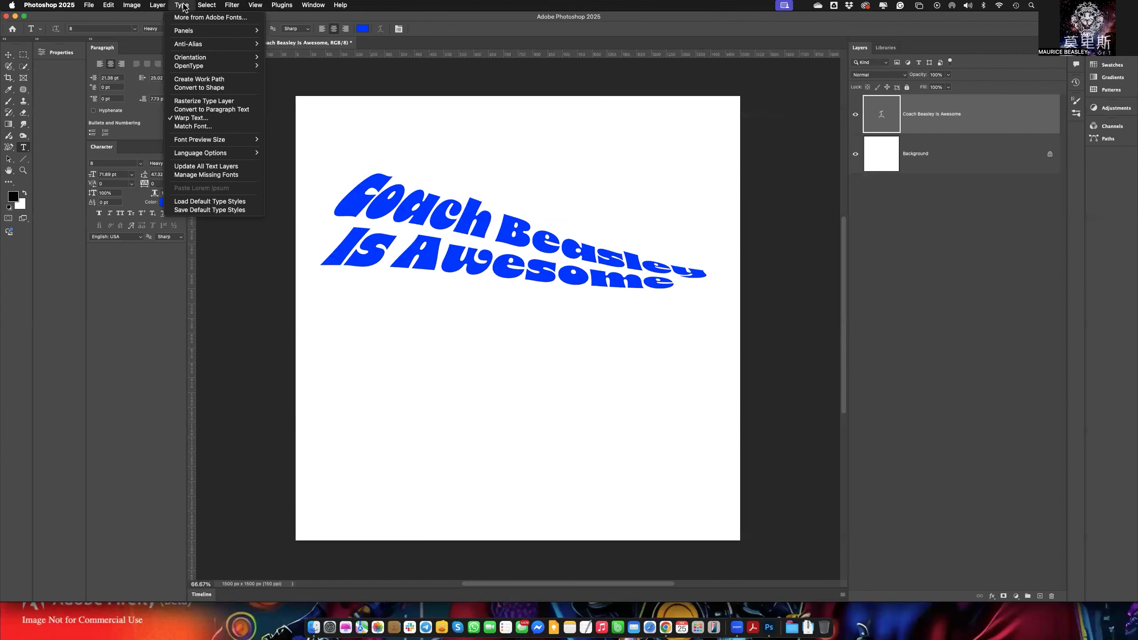
{"action": "left_click", "coordinate": [209, 120]}
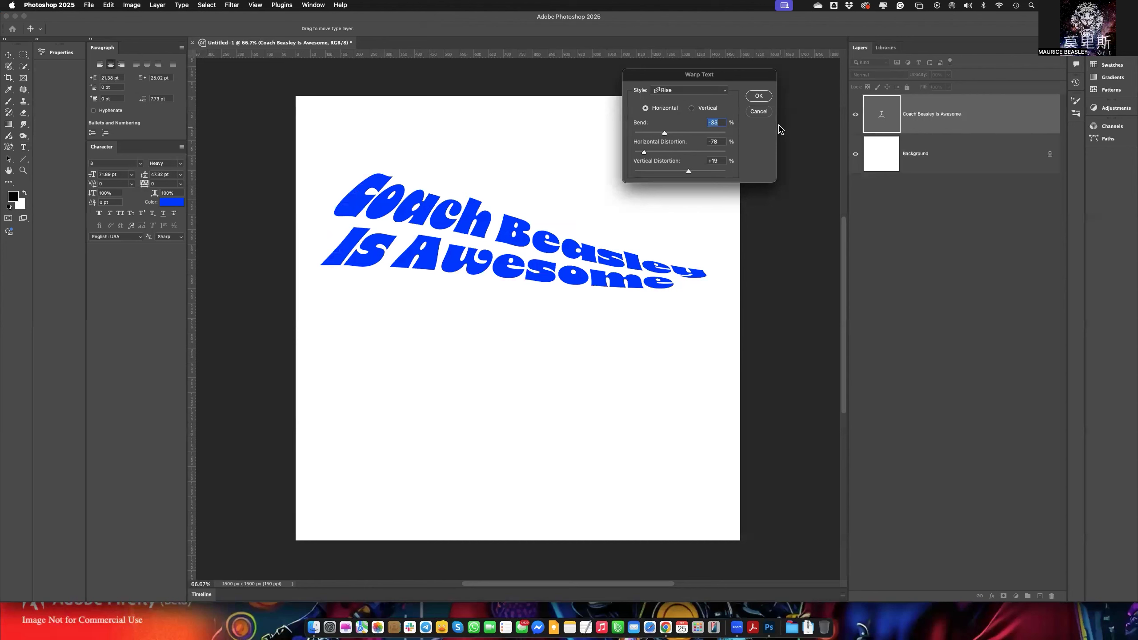
{"action": "left_click", "coordinate": [758, 112]}
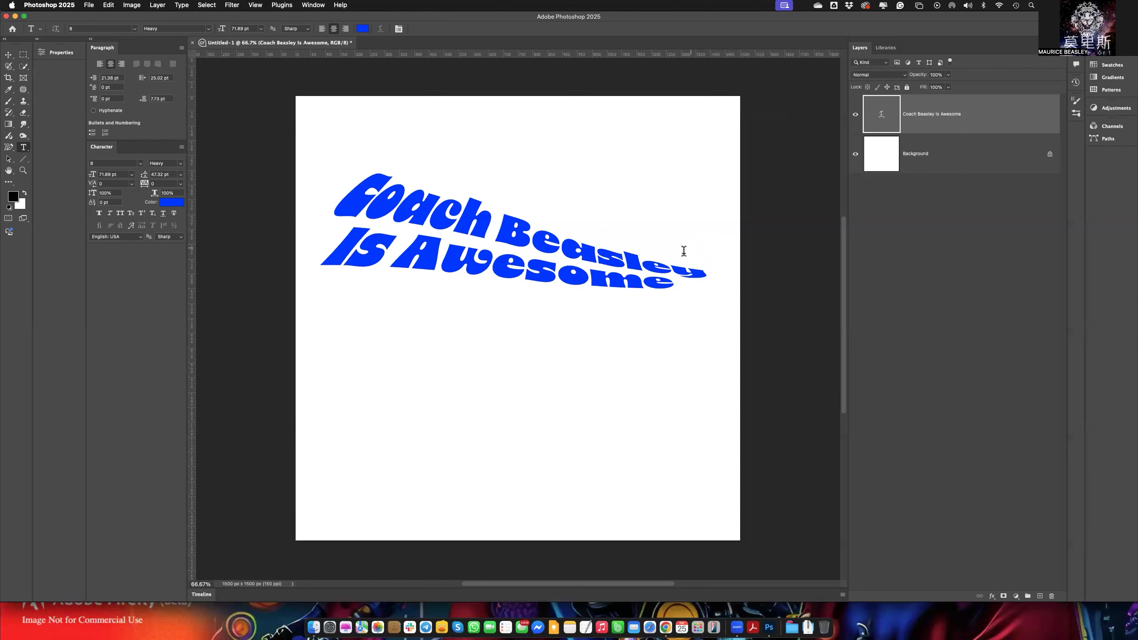
Try a -2% bend on the existing warped text, cancel the warp change and leave text editing.
{"action": "left_click_drag", "start_coordinate": [564, 246], "coordinate": [586, 249]}
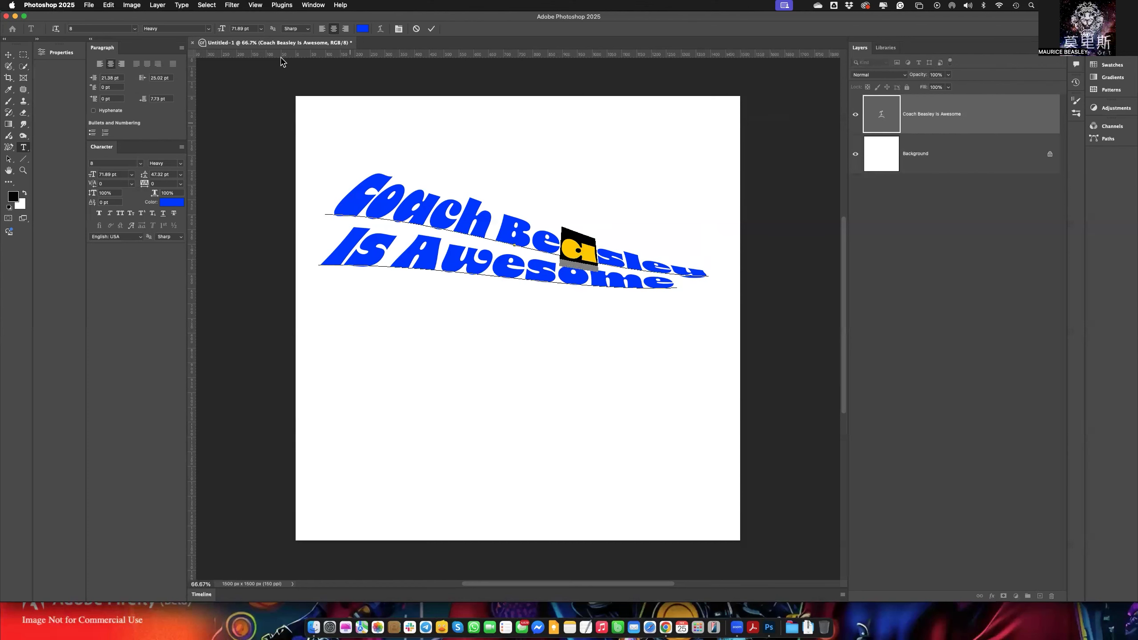
{"action": "left_click", "coordinate": [379, 30]}
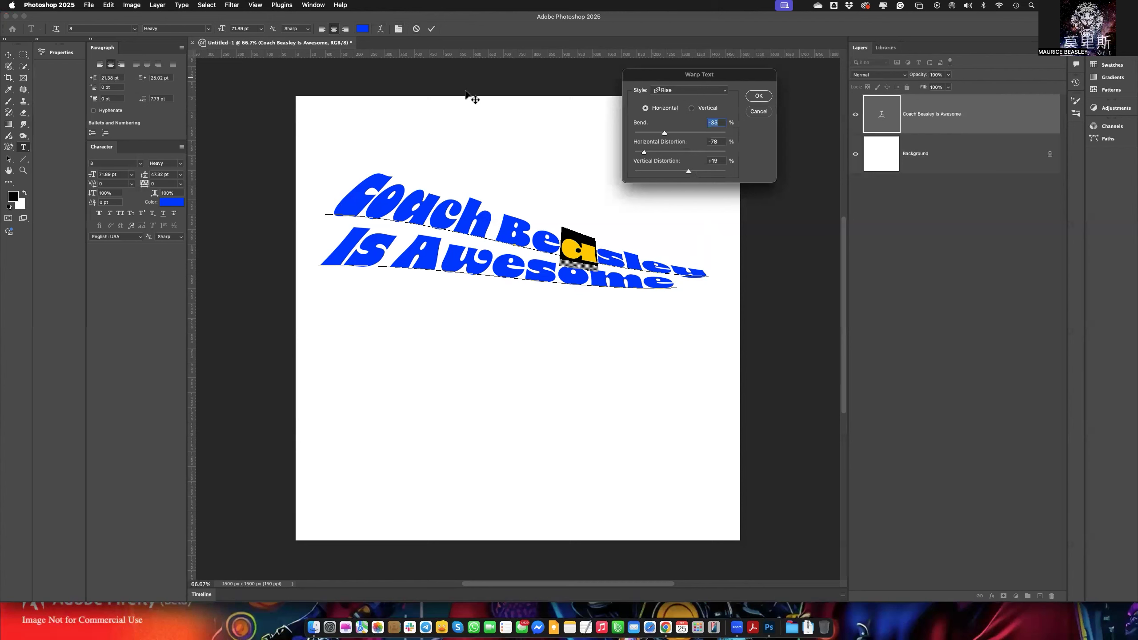
{"action": "mouse_move", "coordinate": [680, 137]}
{"action": "left_mouse_down"}
{"action": "mouse_move", "coordinate": [695, 137]}
{"action": "mouse_move", "coordinate": [679, 136]}
{"action": "left_mouse_up"}
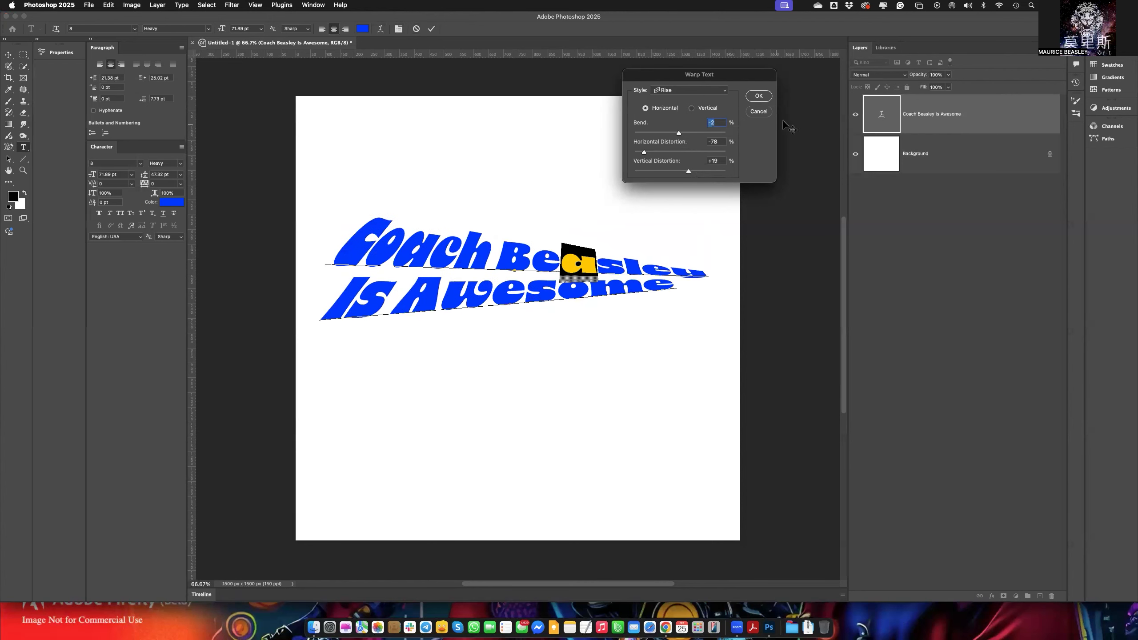
{"action": "left_click", "coordinate": [759, 112]}
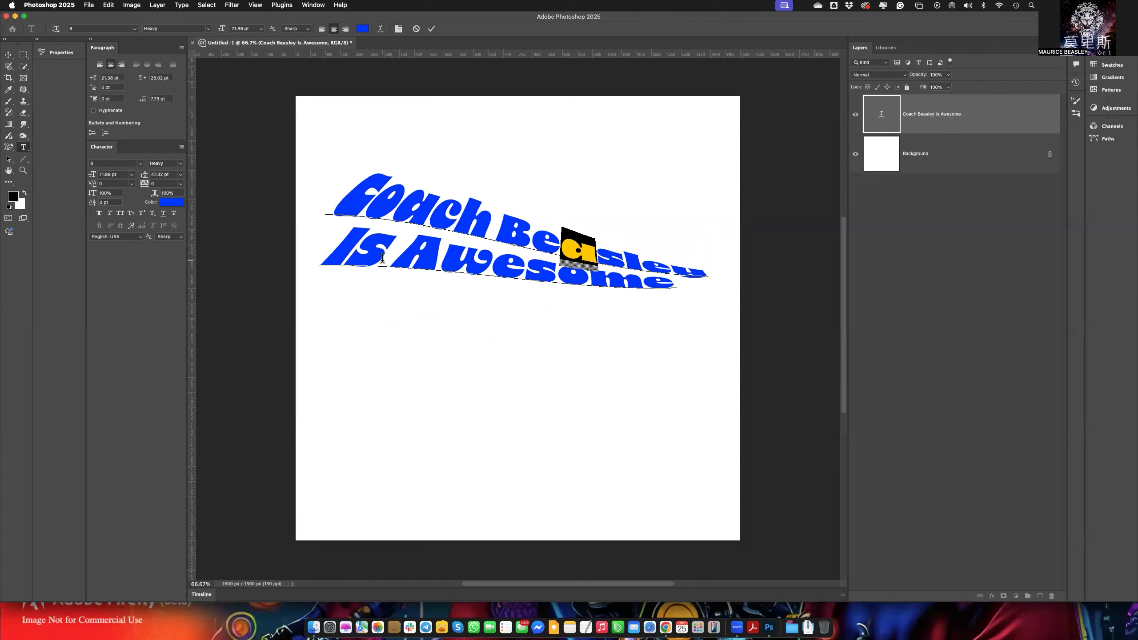
{"action": "left_click", "coordinate": [431, 29]}
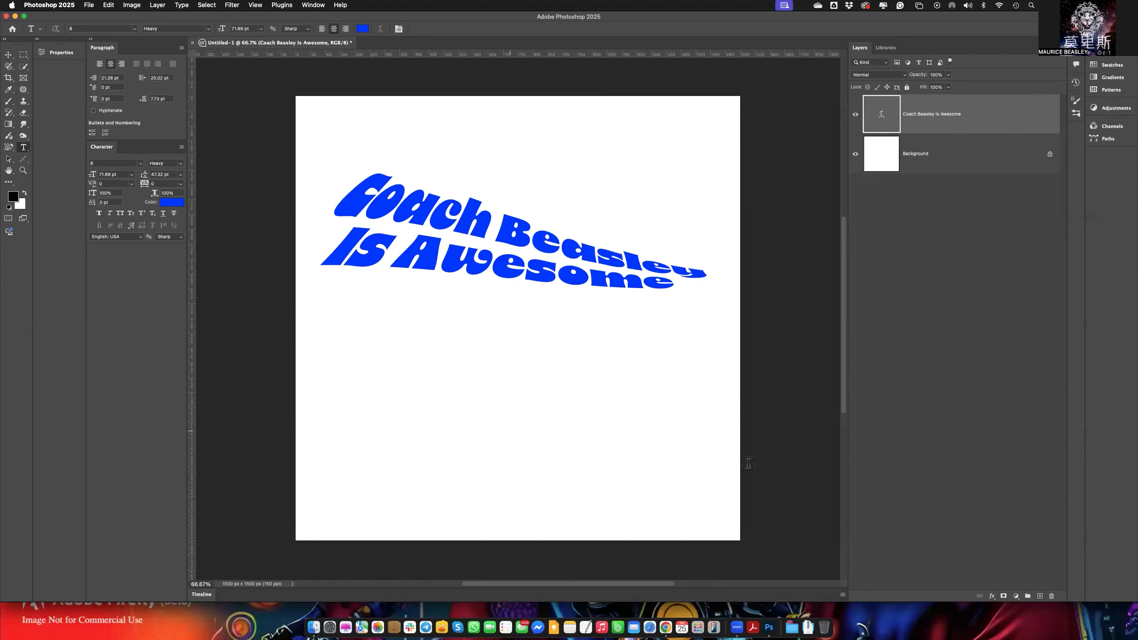
Add a new text layer reading "Awesome" in the blank area below the warped text.
{"action": "left_click", "coordinate": [737, 461]}
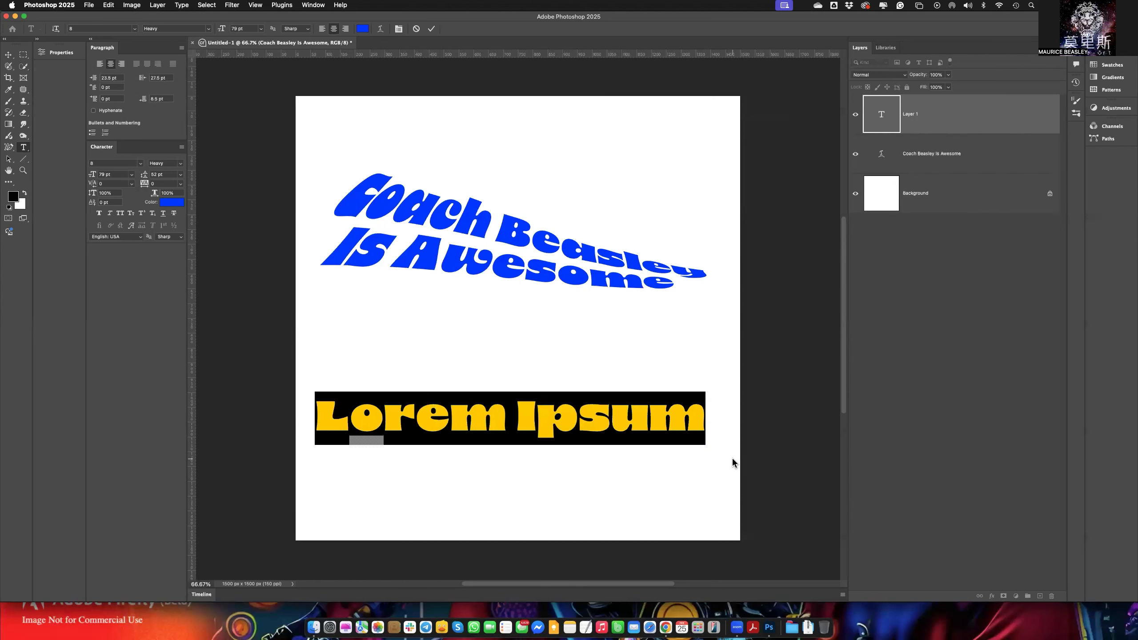
{"action": "type", "text": "Awes"}
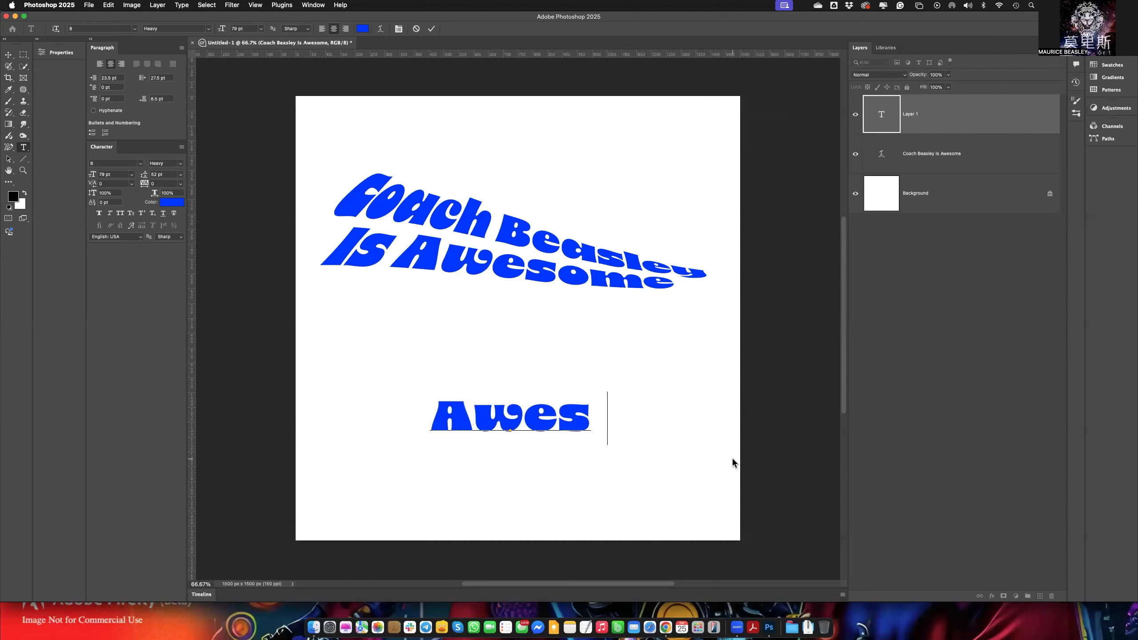
{"action": "type", "text": "ome"}
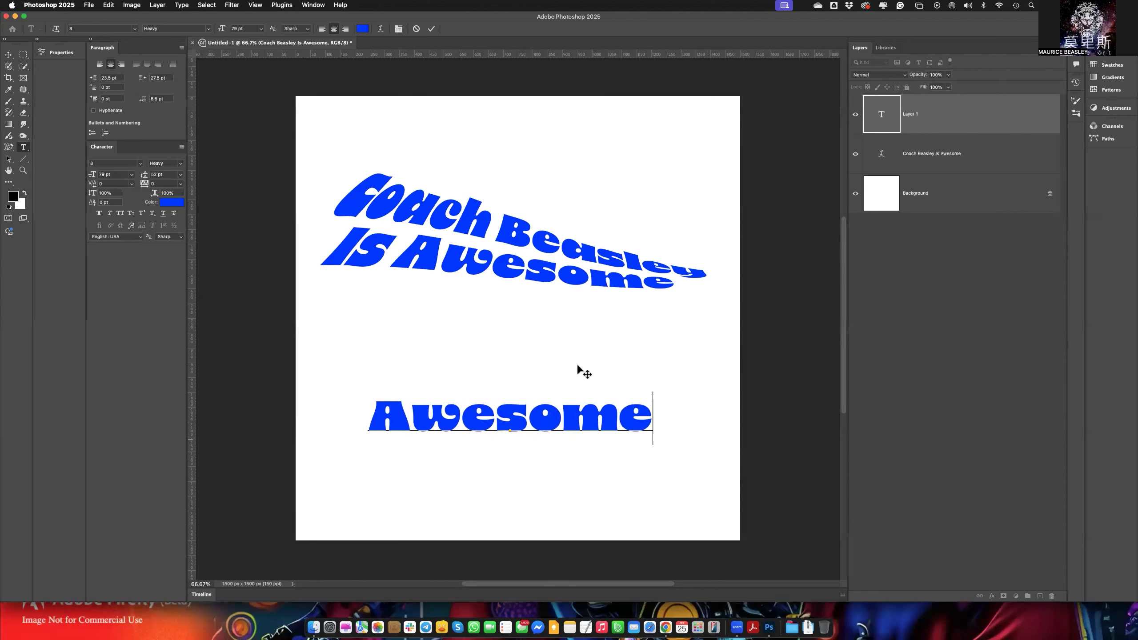
Warp the "Awesome" text with a horizontal Arc style at +50% bend and commit the text edit.
{"action": "left_click", "coordinate": [380, 29]}
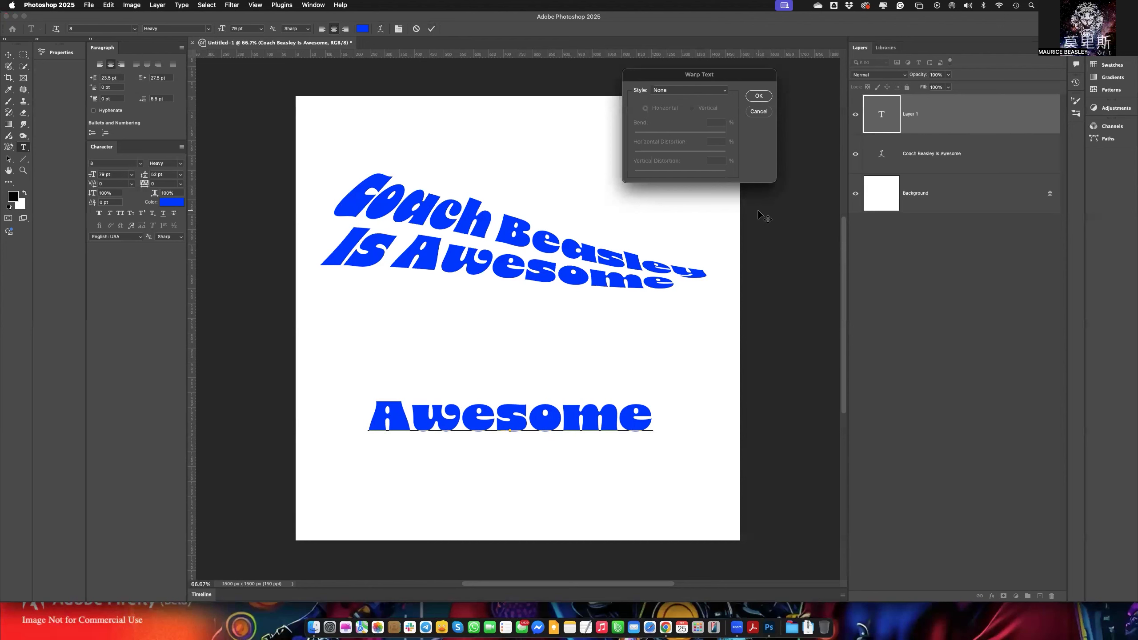
{"action": "left_click", "coordinate": [700, 92]}
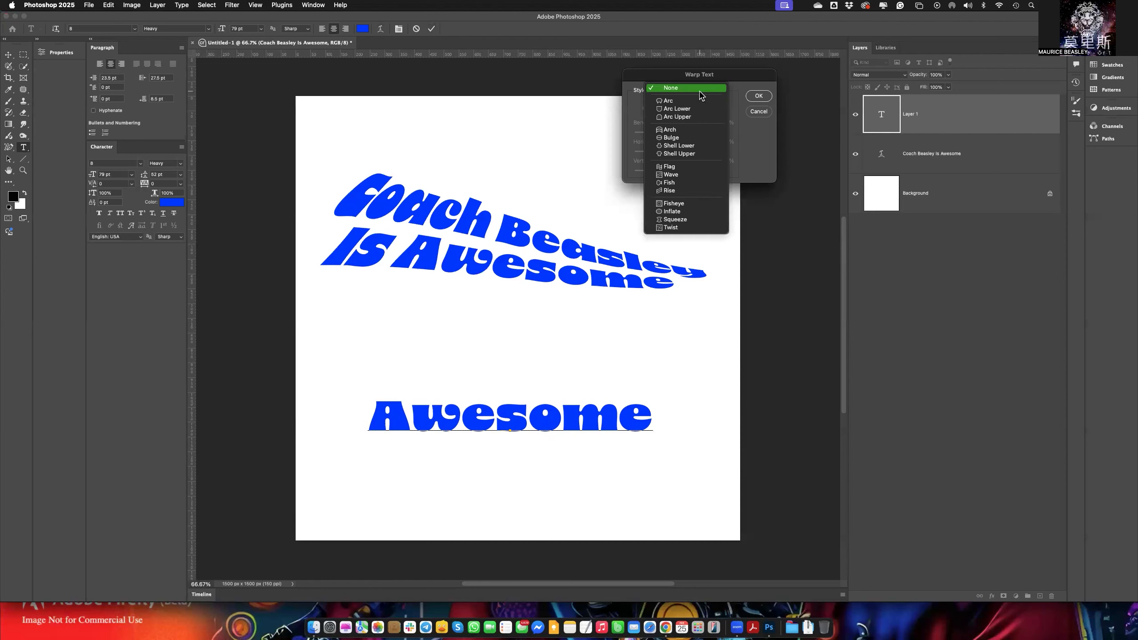
{"action": "left_click", "coordinate": [688, 103]}
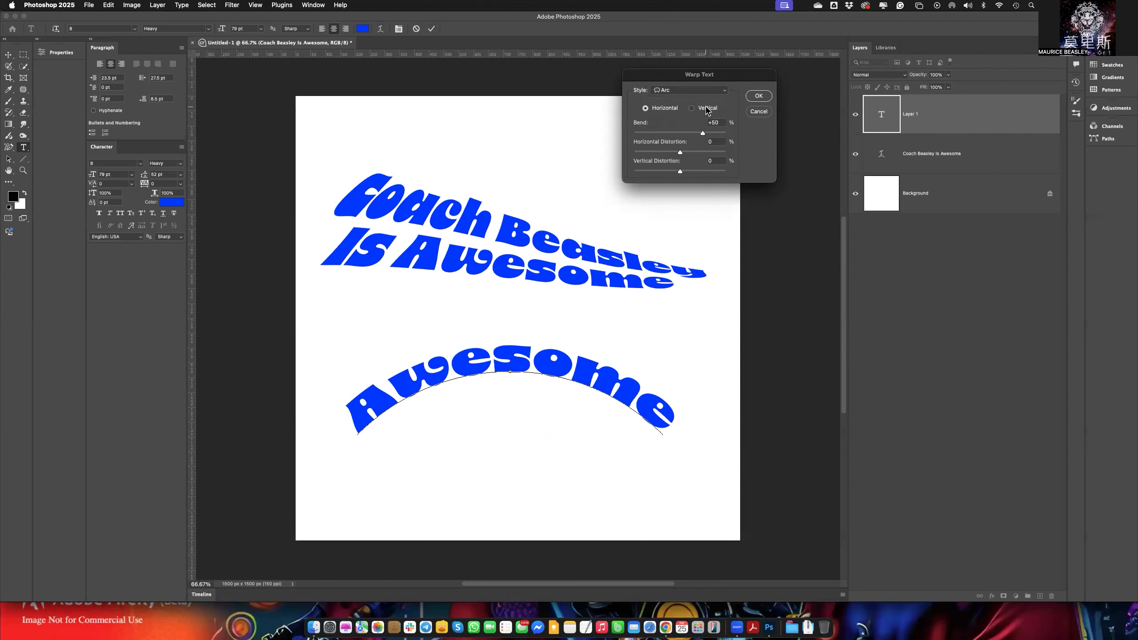
{"action": "left_click", "coordinate": [758, 96]}
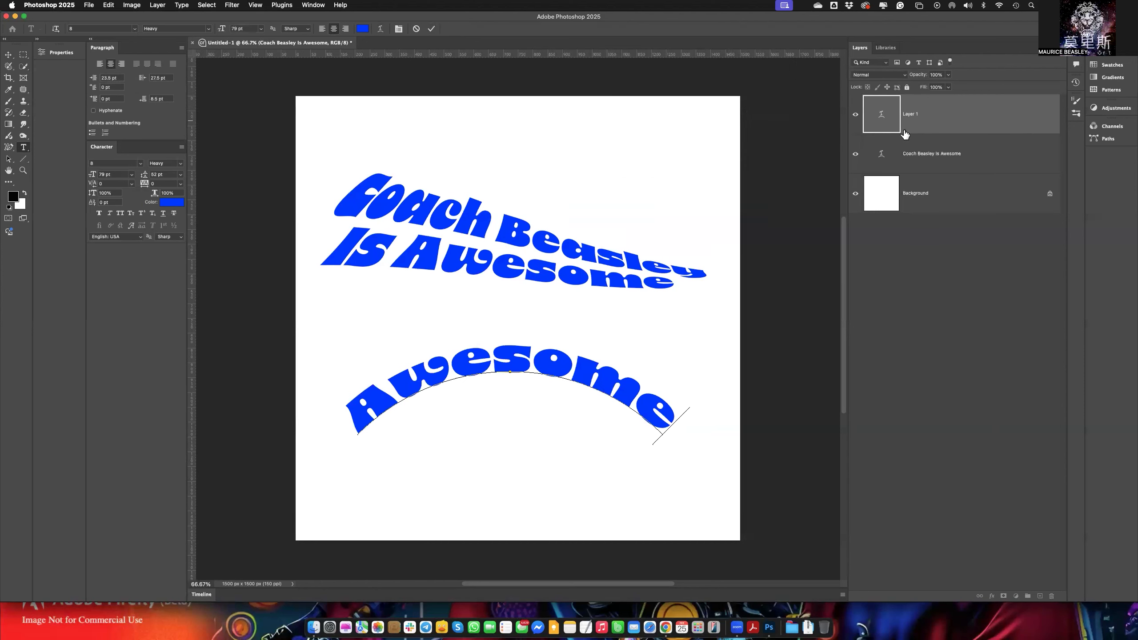
{"action": "left_click", "coordinate": [431, 30]}
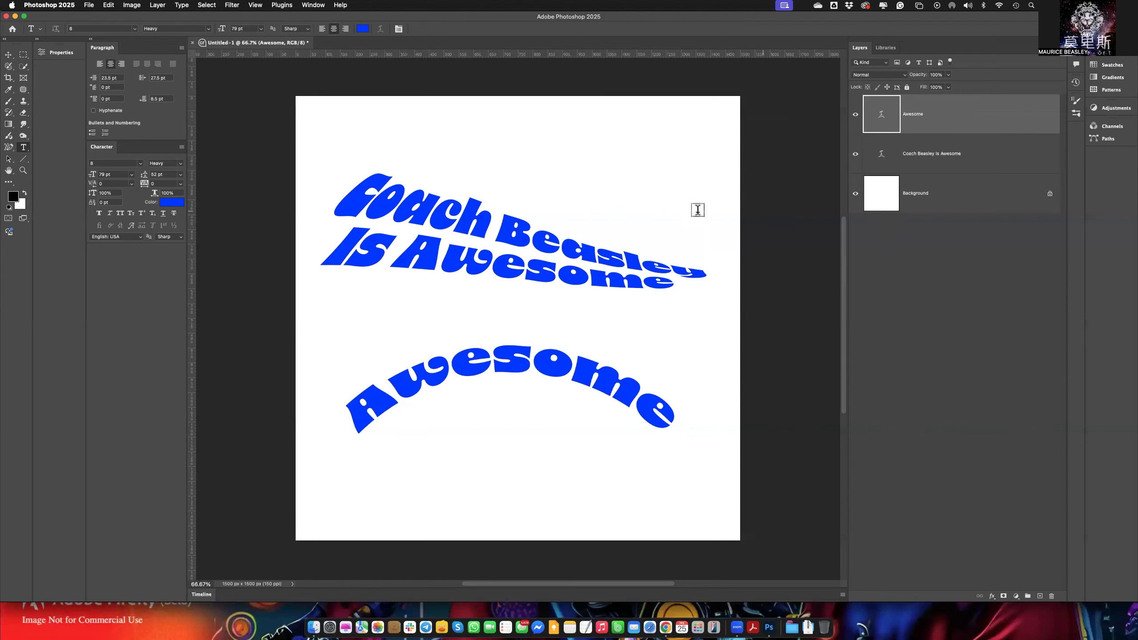
Create an empty text layer near the canvas's upper edge and delete it.
{"action": "left_click", "coordinate": [643, 133]}
{"action": "key", "text": "BackSpace"}
{"action": "left_click", "coordinate": [432, 29]}
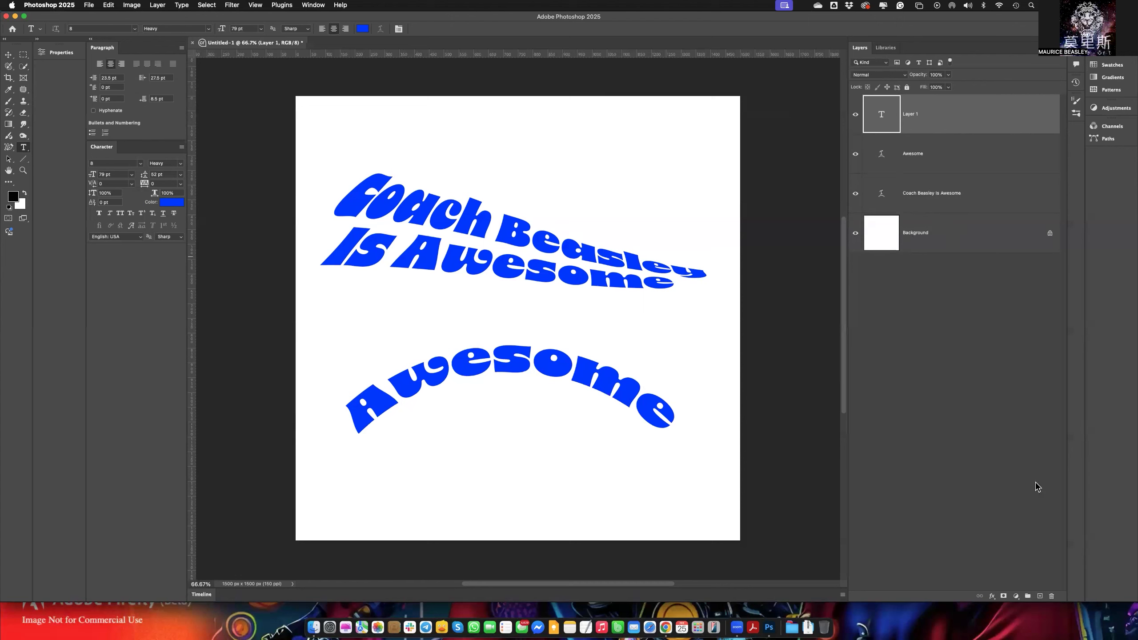
{"action": "left_click", "coordinate": [1052, 597]}
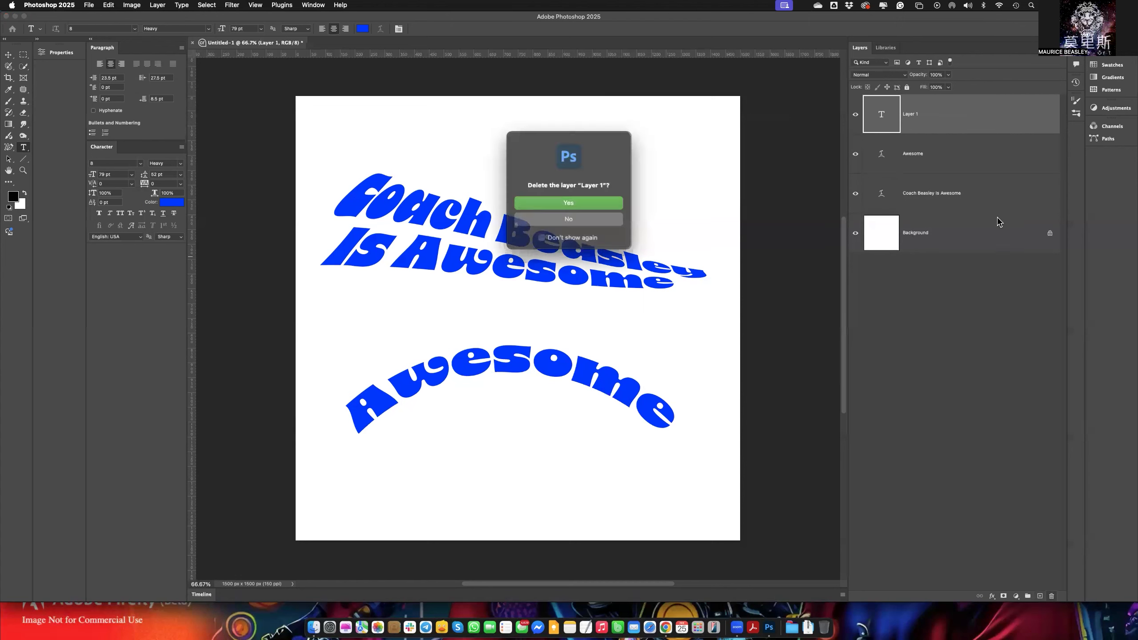
{"action": "left_click", "coordinate": [597, 205]}
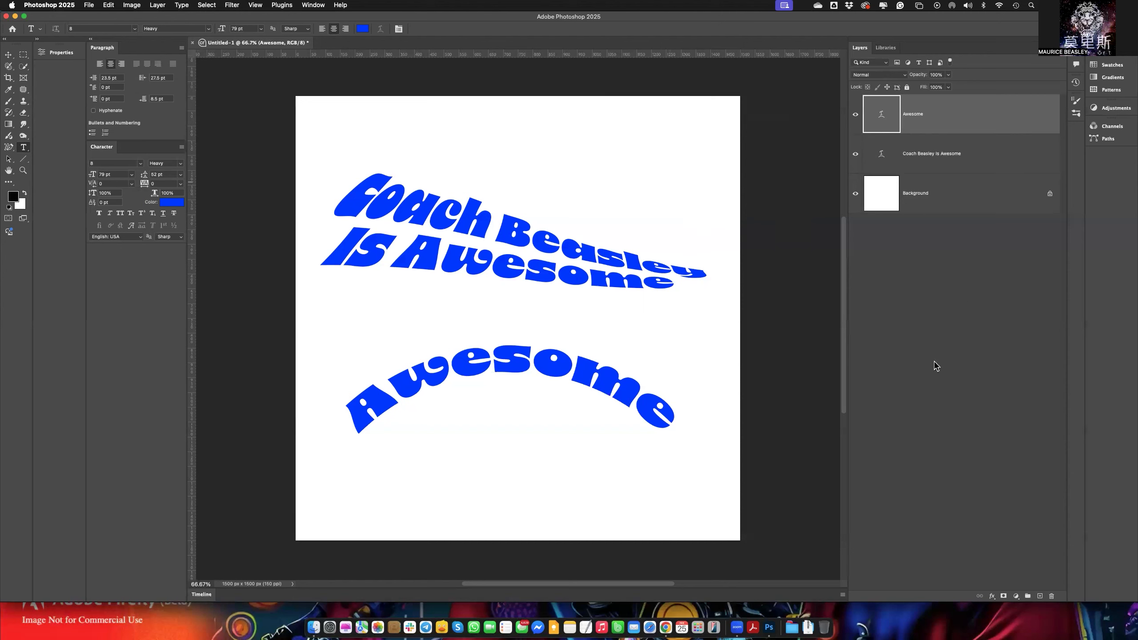
{"action": "left_click", "coordinate": [1051, 596]}
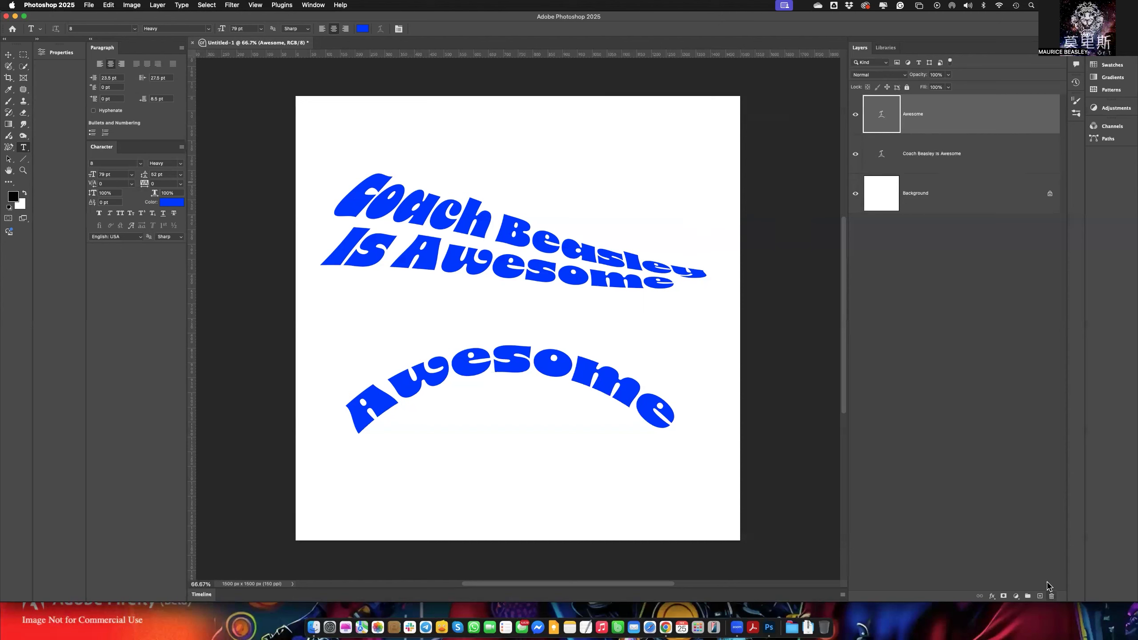